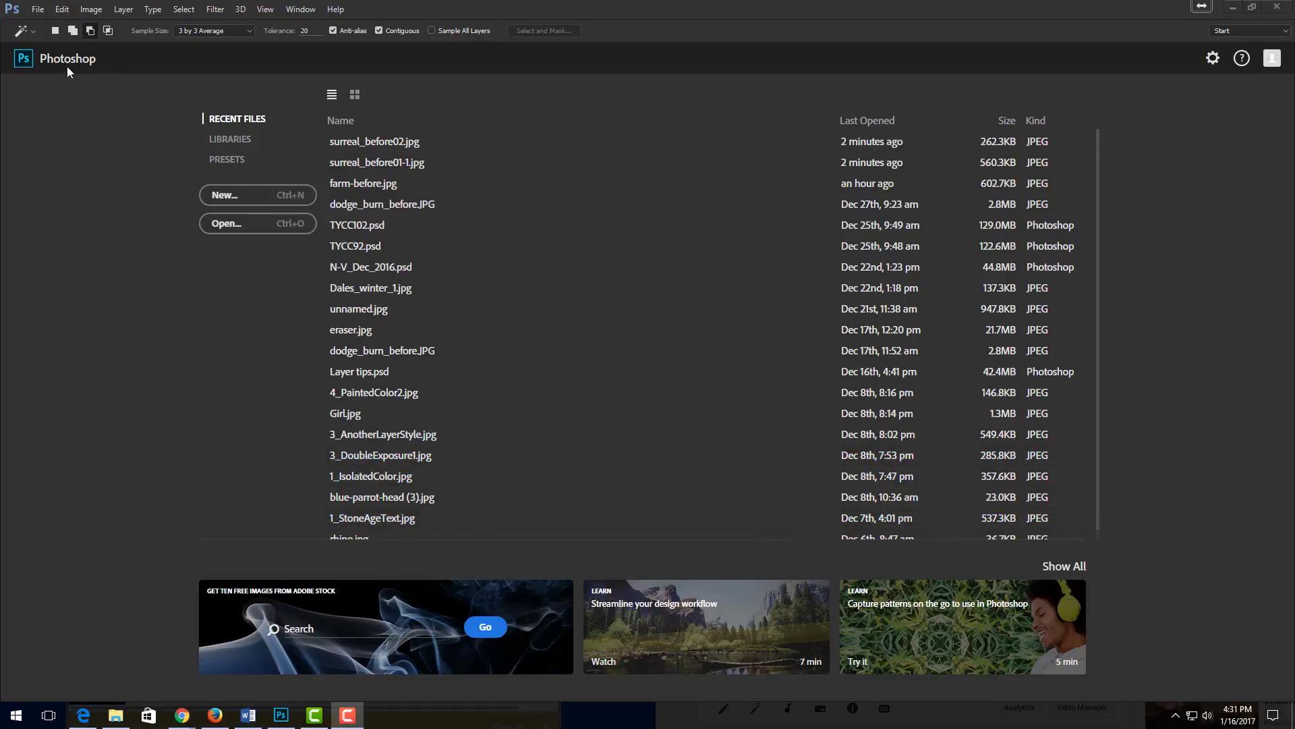
- Open the image surreal_before01-1.jpg from the Desktop folder
left_click(37, 9)
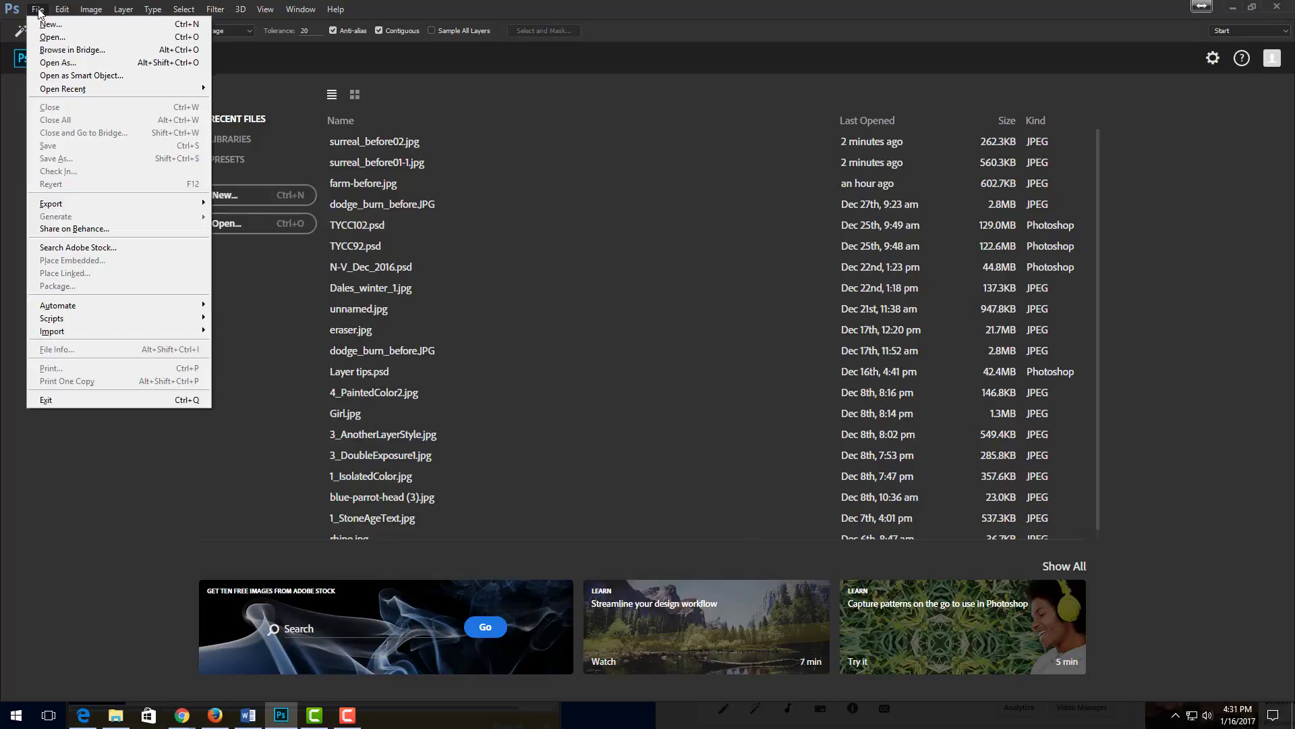
left_click(50, 39)
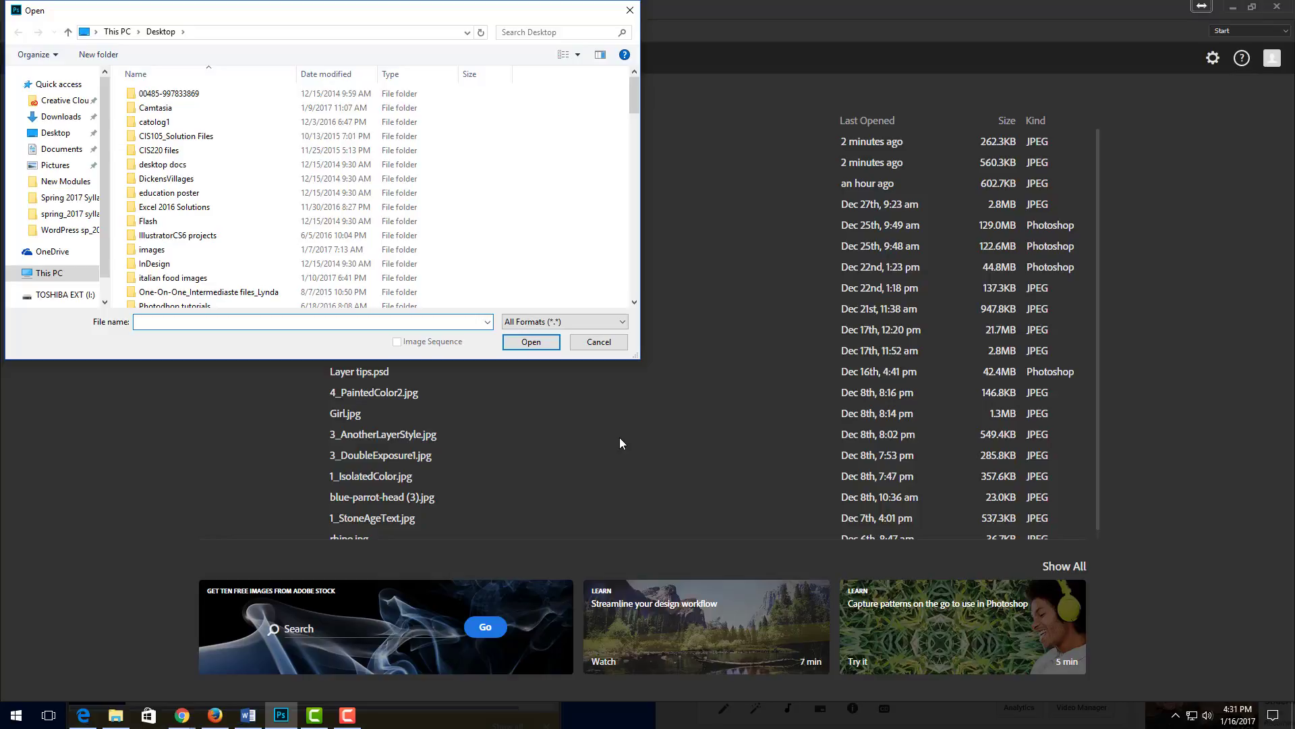
left_click(55, 135)
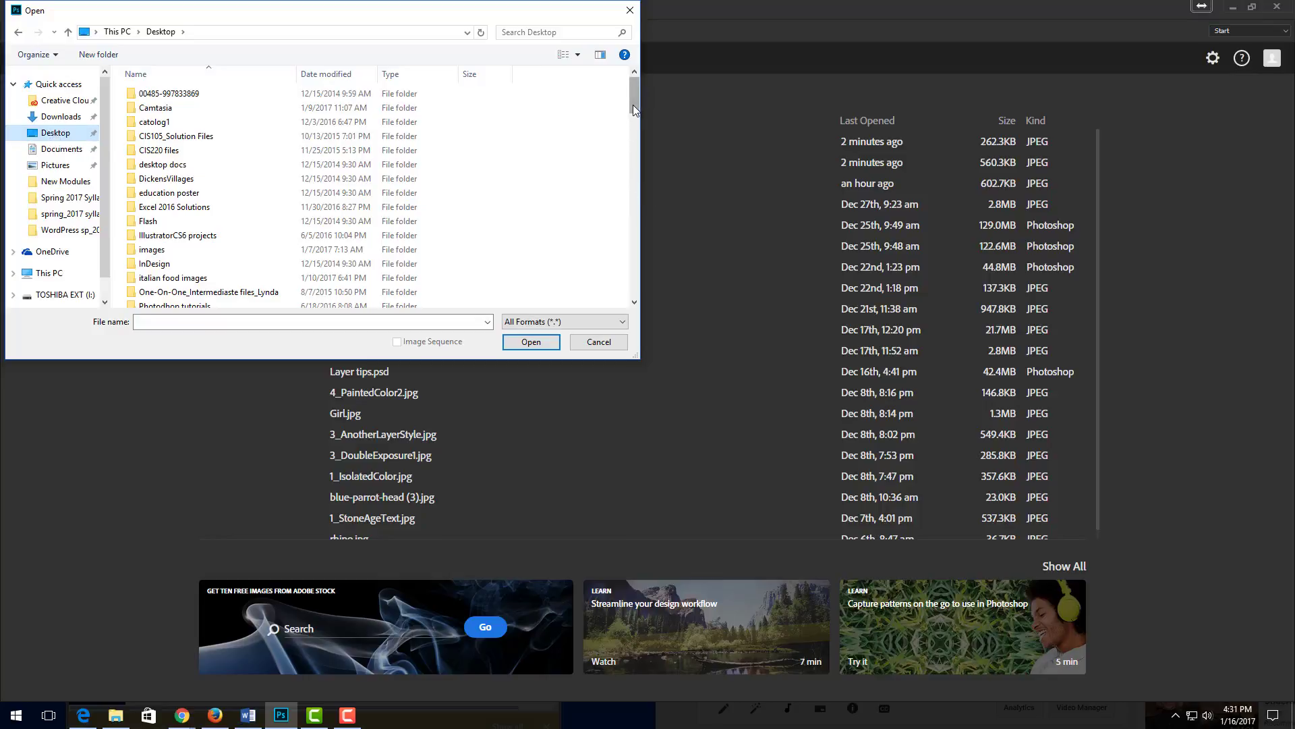
left_click_drag(633, 105, 646, 269)
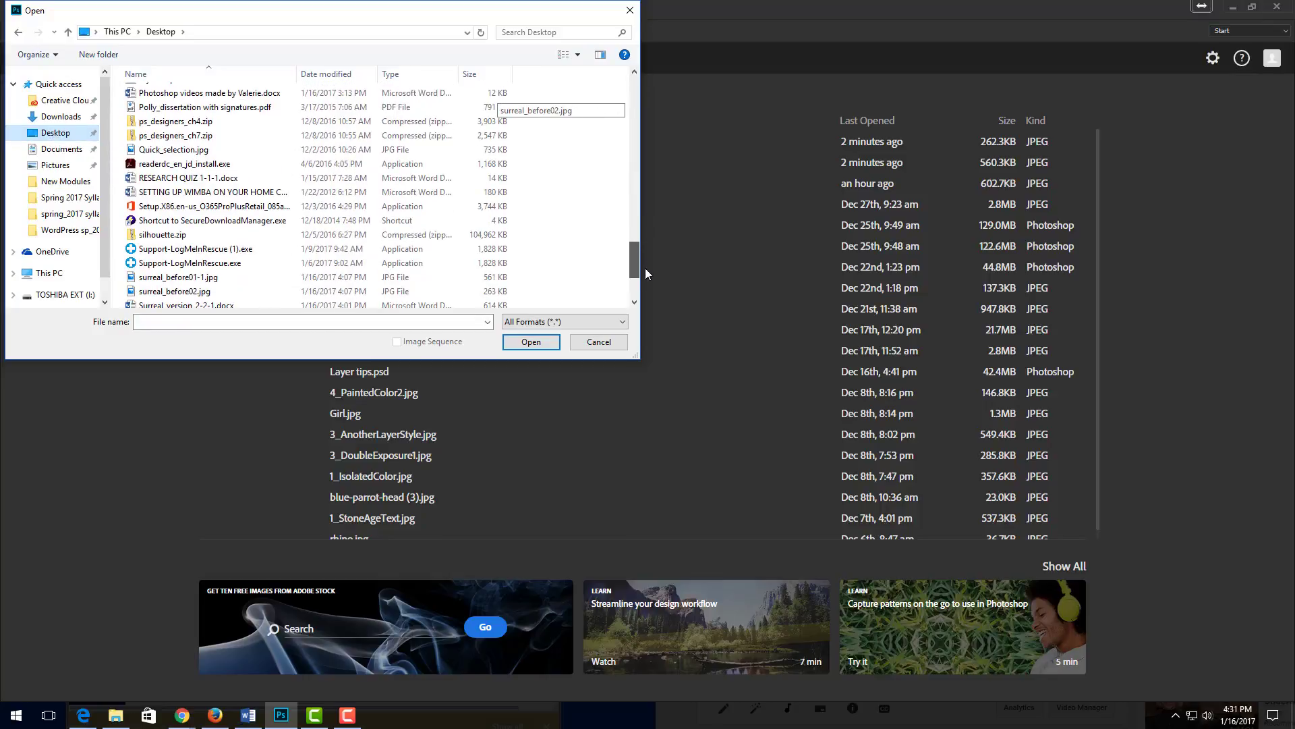
left_click(133, 282)
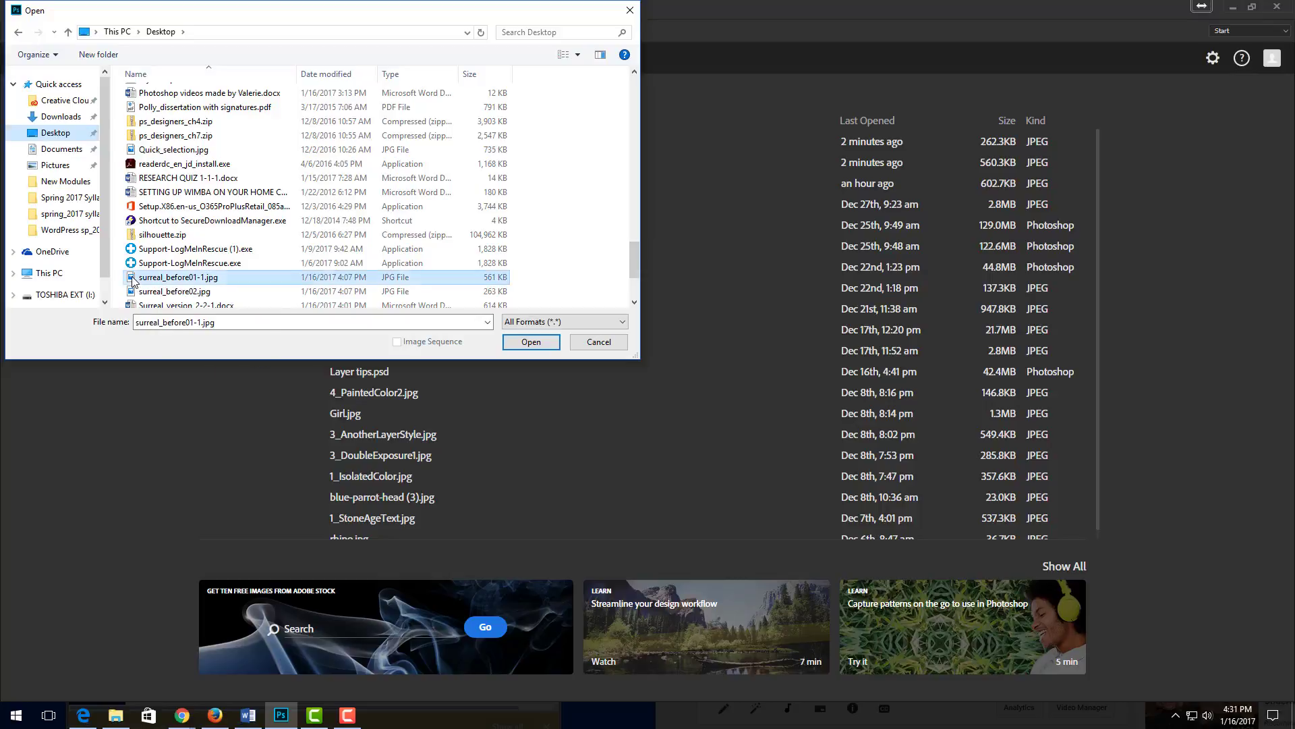
double_click(133, 282)
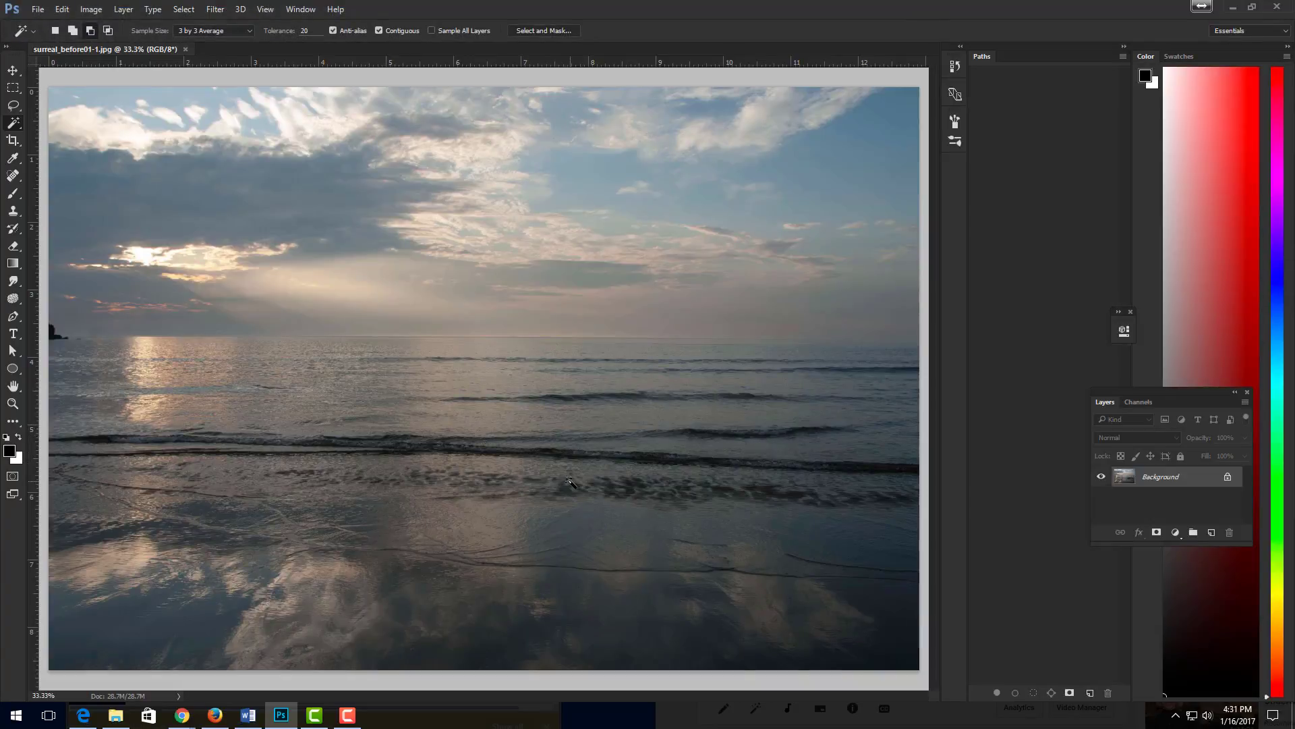
- Open surreal_before02.jpg from the Desktop as a second document
left_click(38, 14)
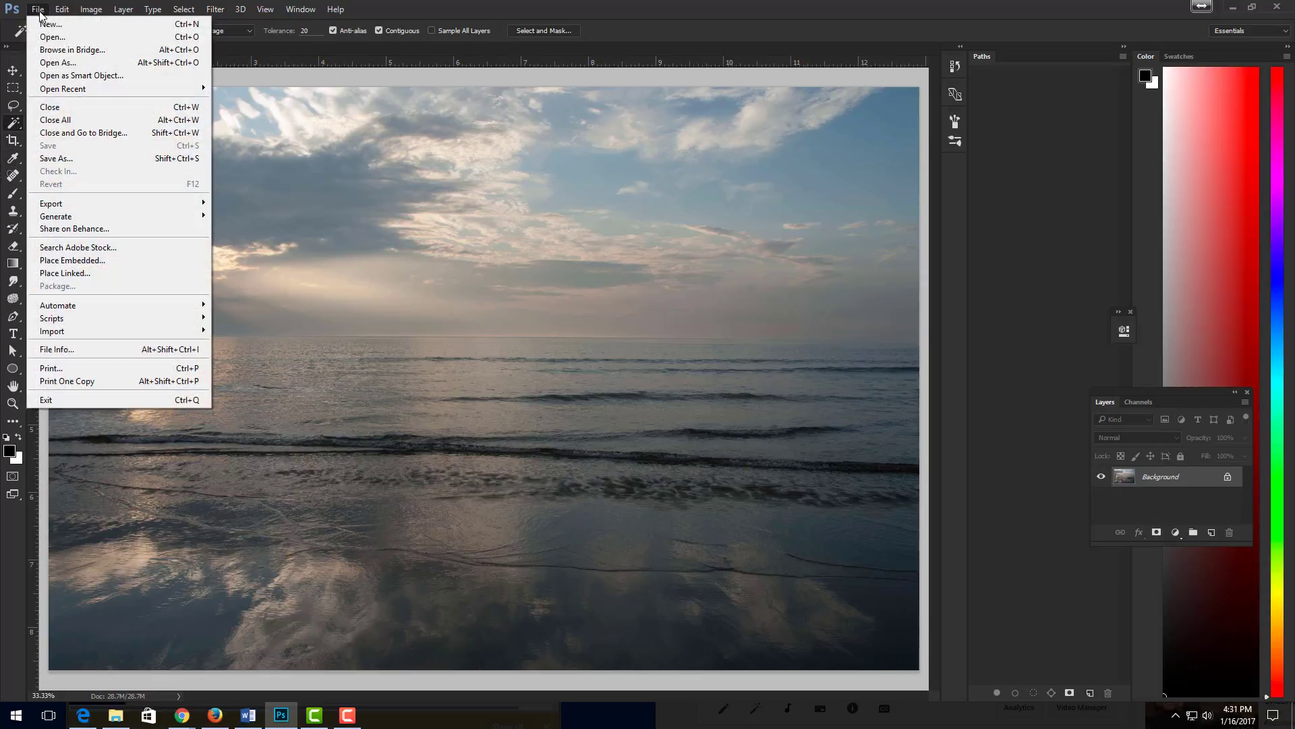
left_click(56, 39)
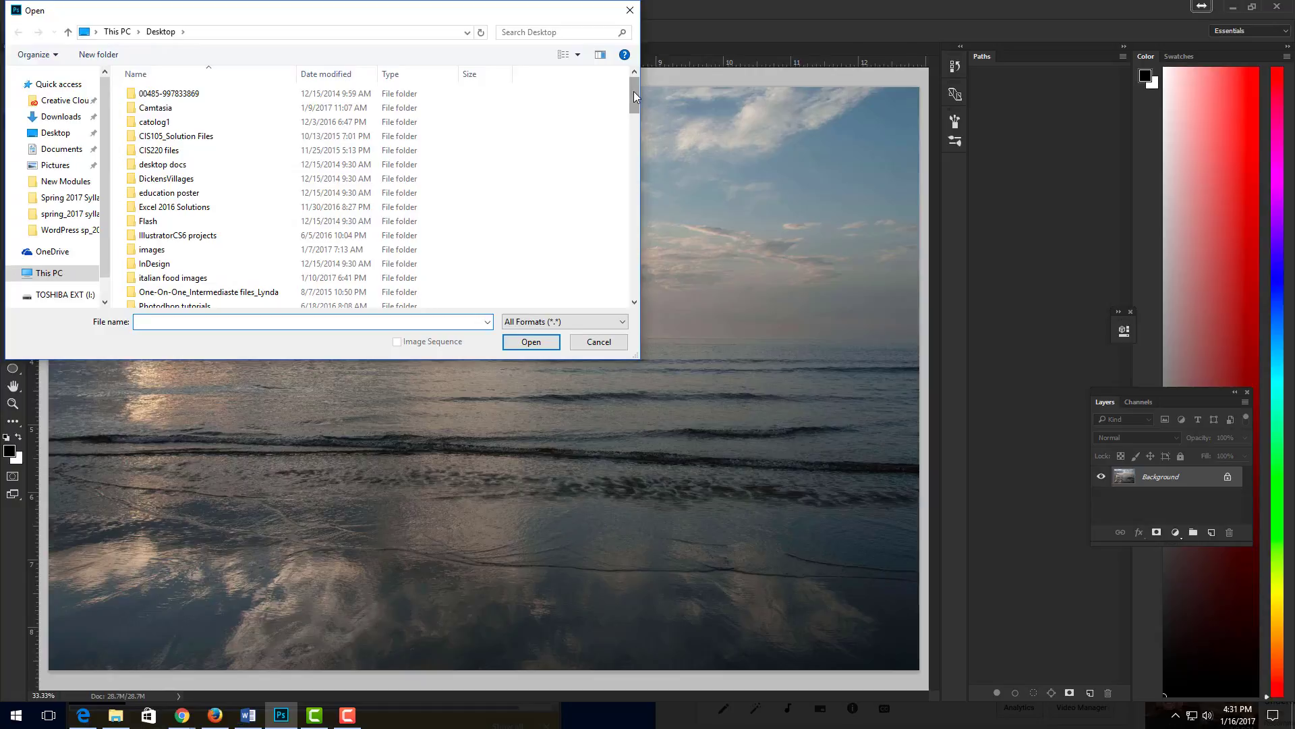
left_click_drag(634, 91, 615, 292)
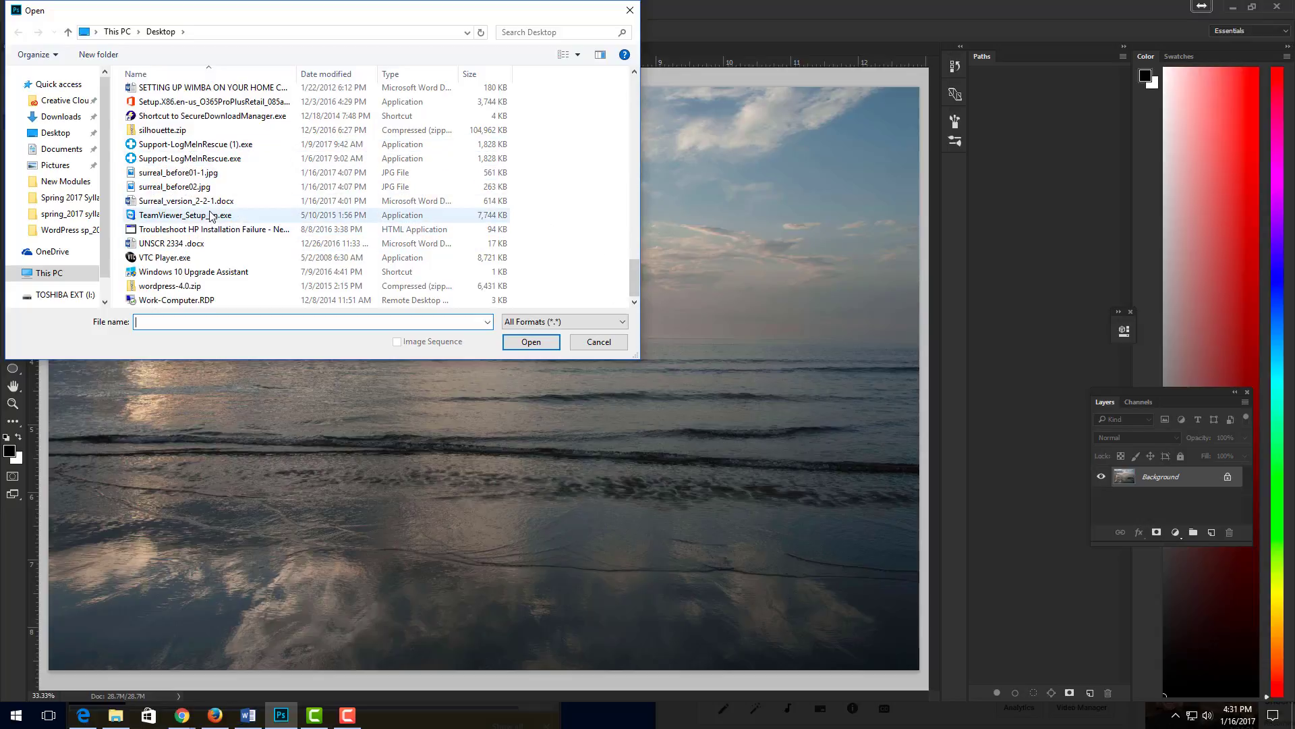
double_click(134, 191)
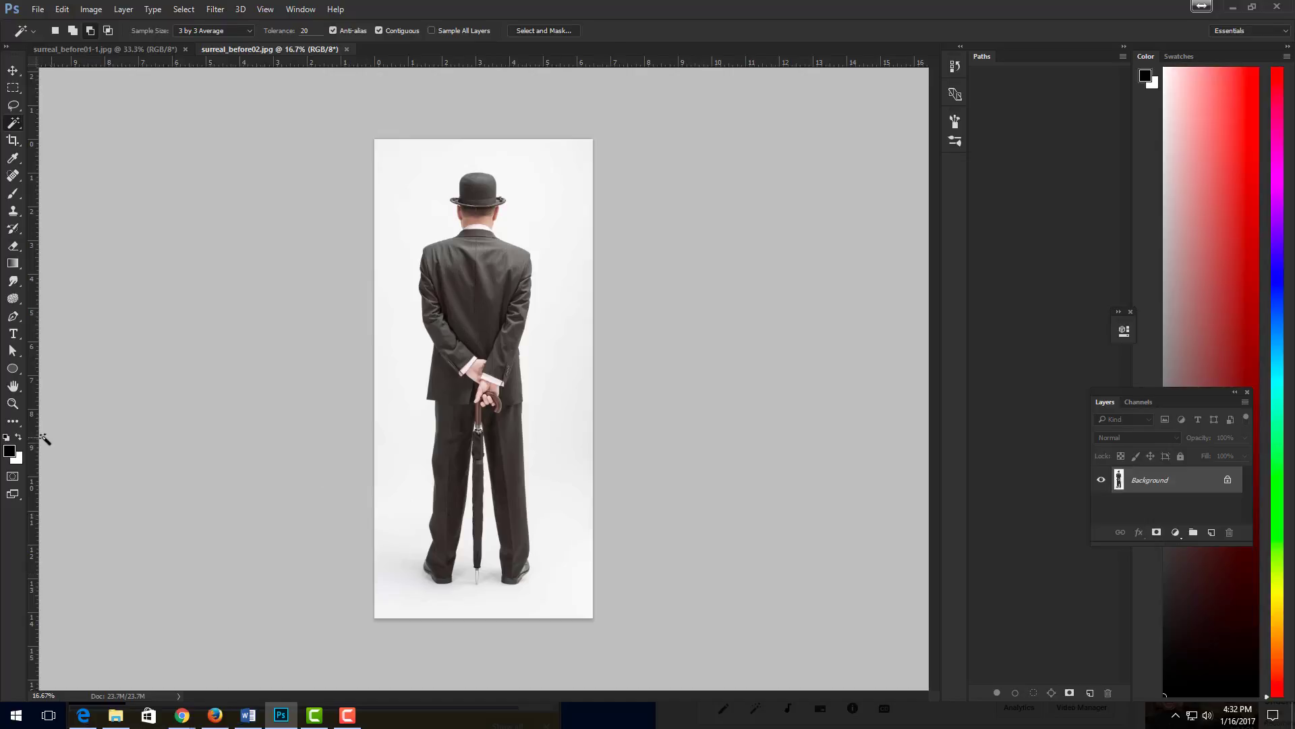
- Select the white background around the man using the Magic Wand tool with a 3 by 3 Average sample size
right_click(22, 127)
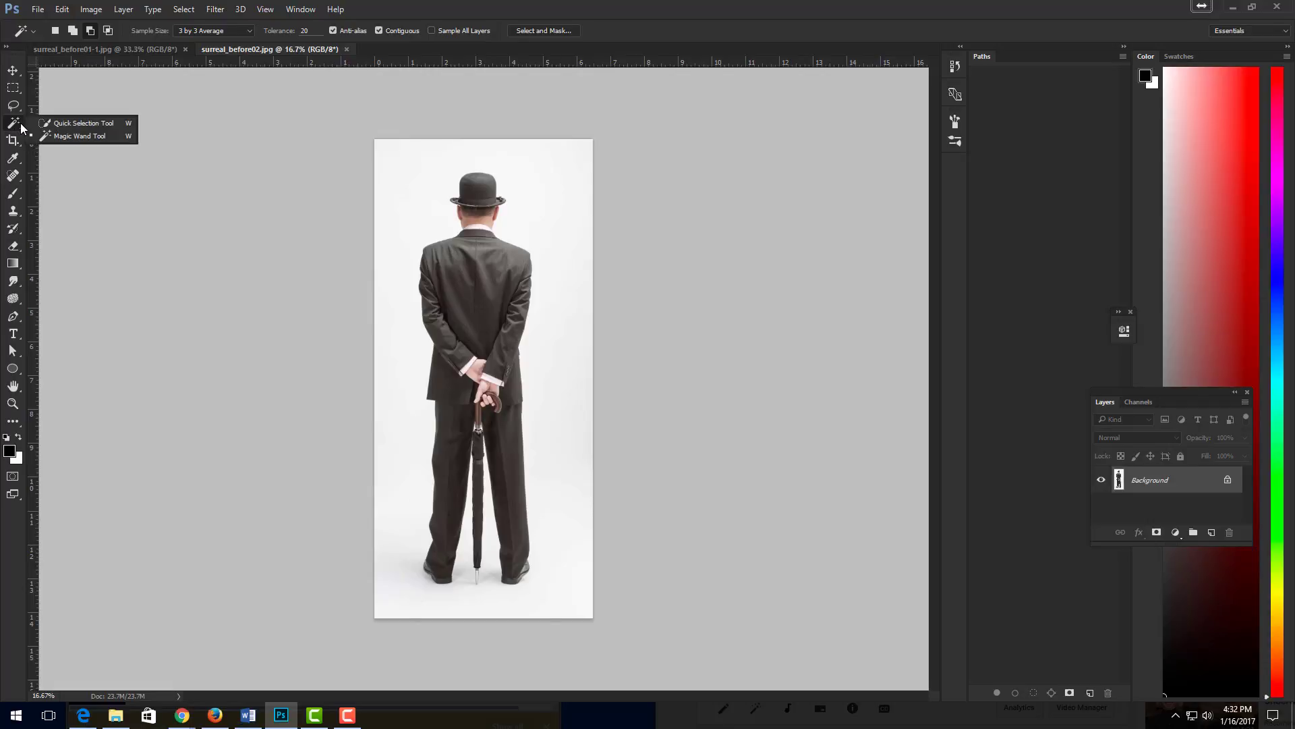
left_click(68, 137)
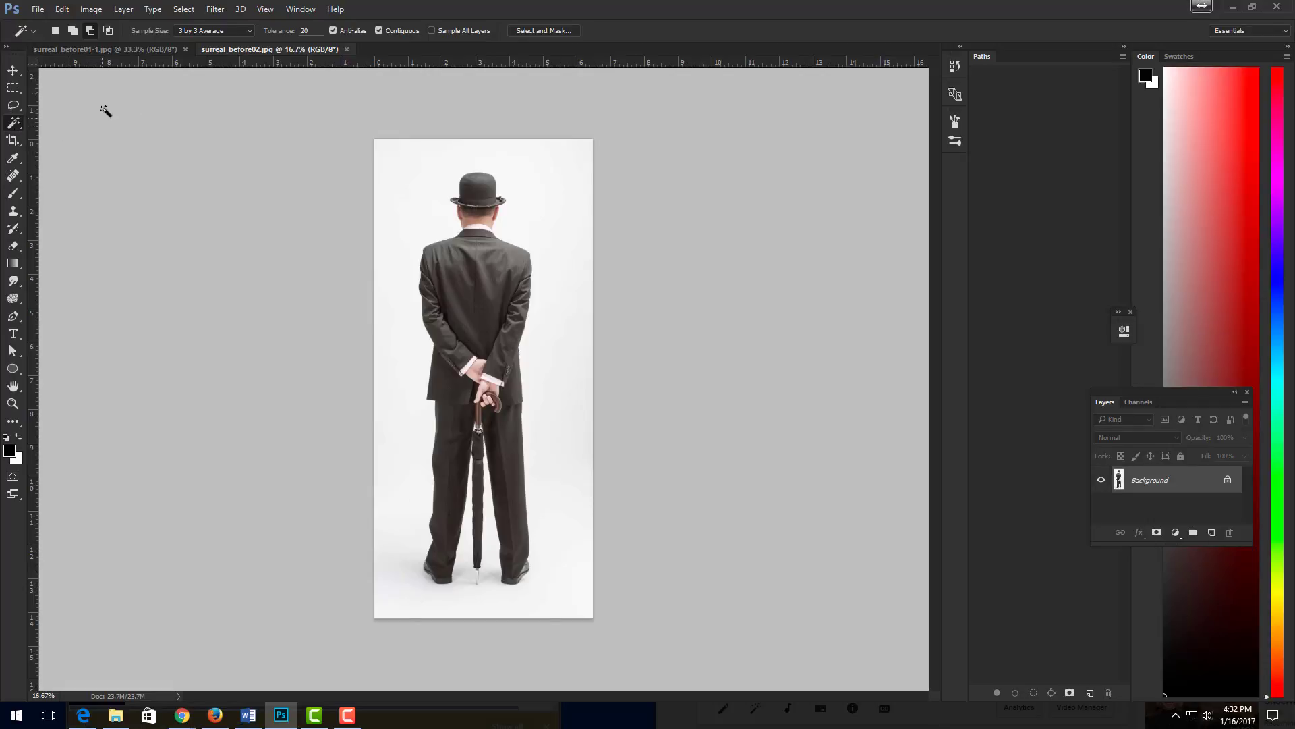
left_click(174, 31)
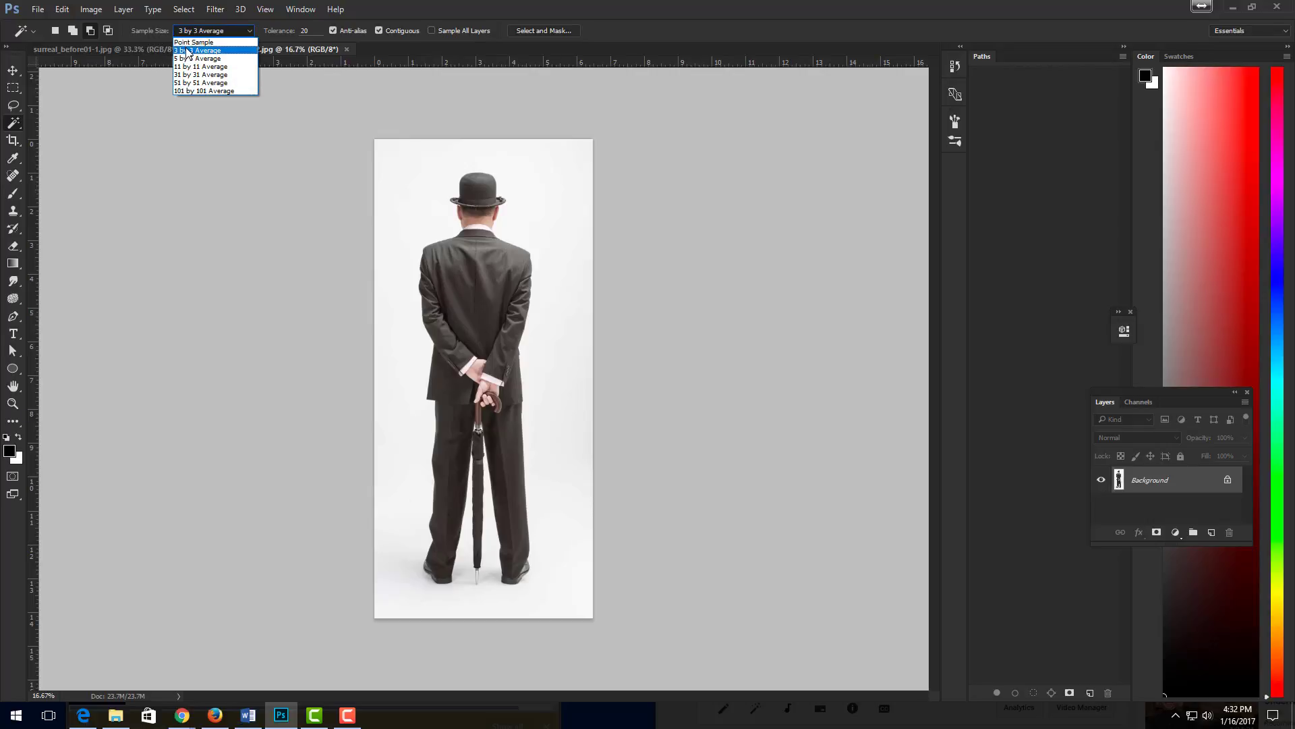
left_click(196, 52)
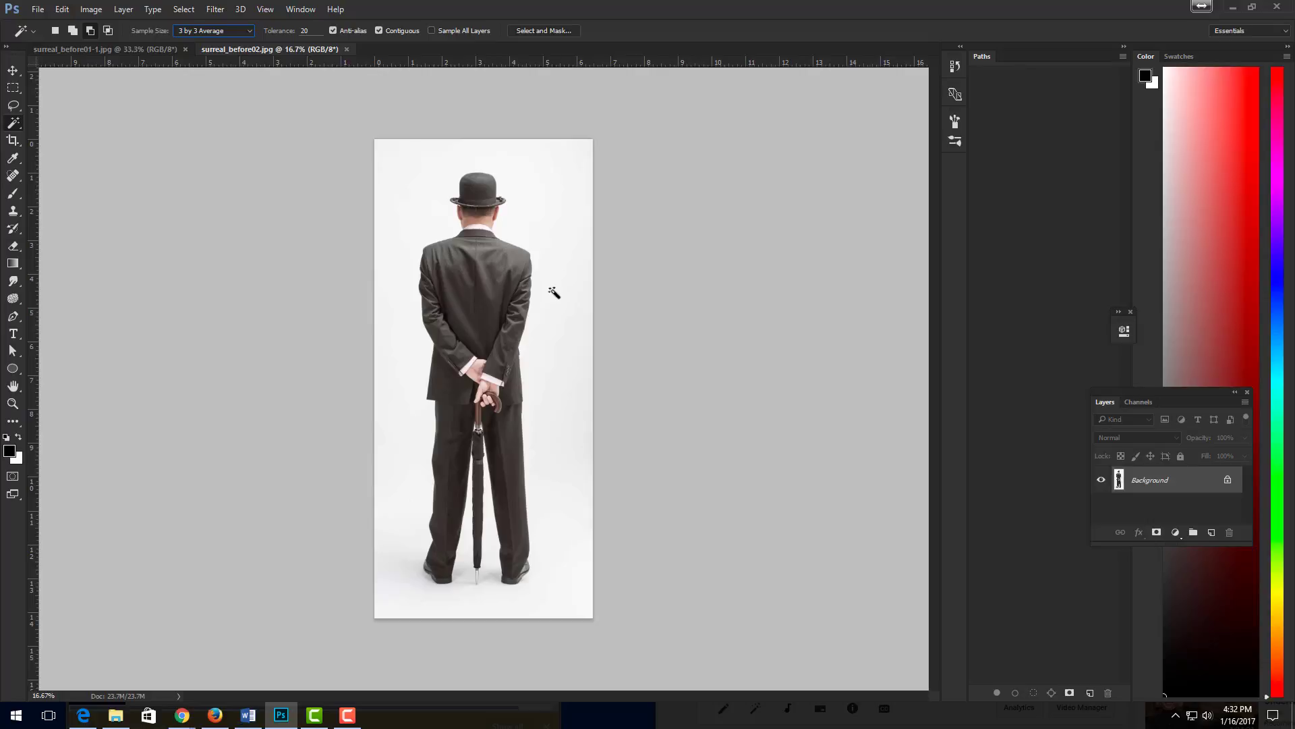
left_click(558, 226)
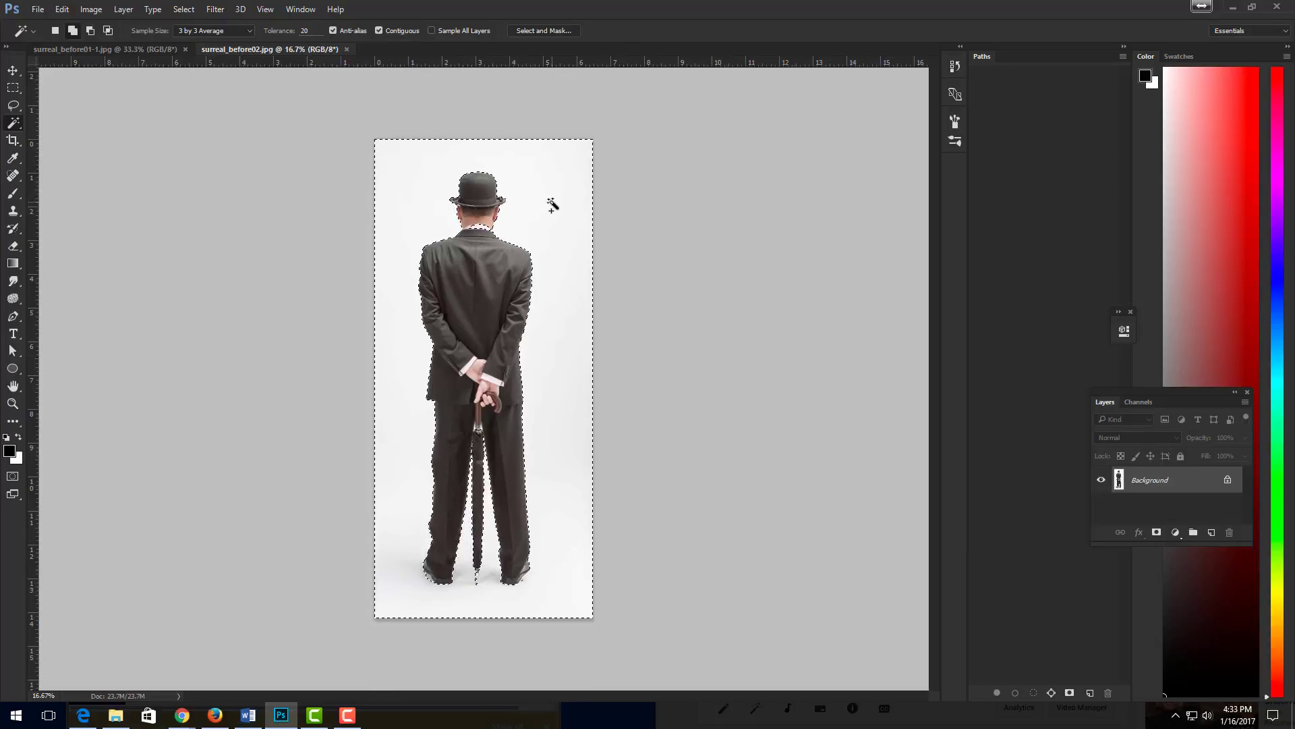
key("alt")
- Switch to the Quick Selection tool in subtract mode and invert the selection so the man is selected instead of the background
key("ctrl+plus")
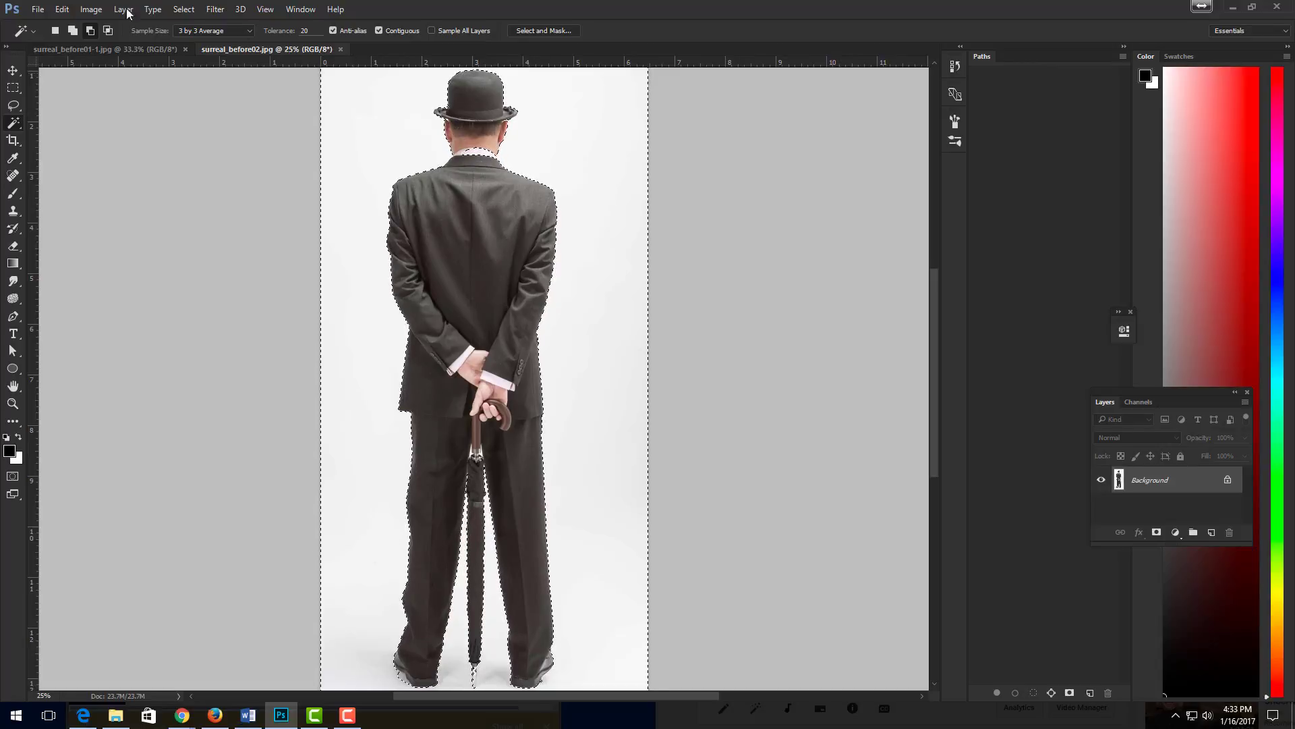
right_click(17, 125)
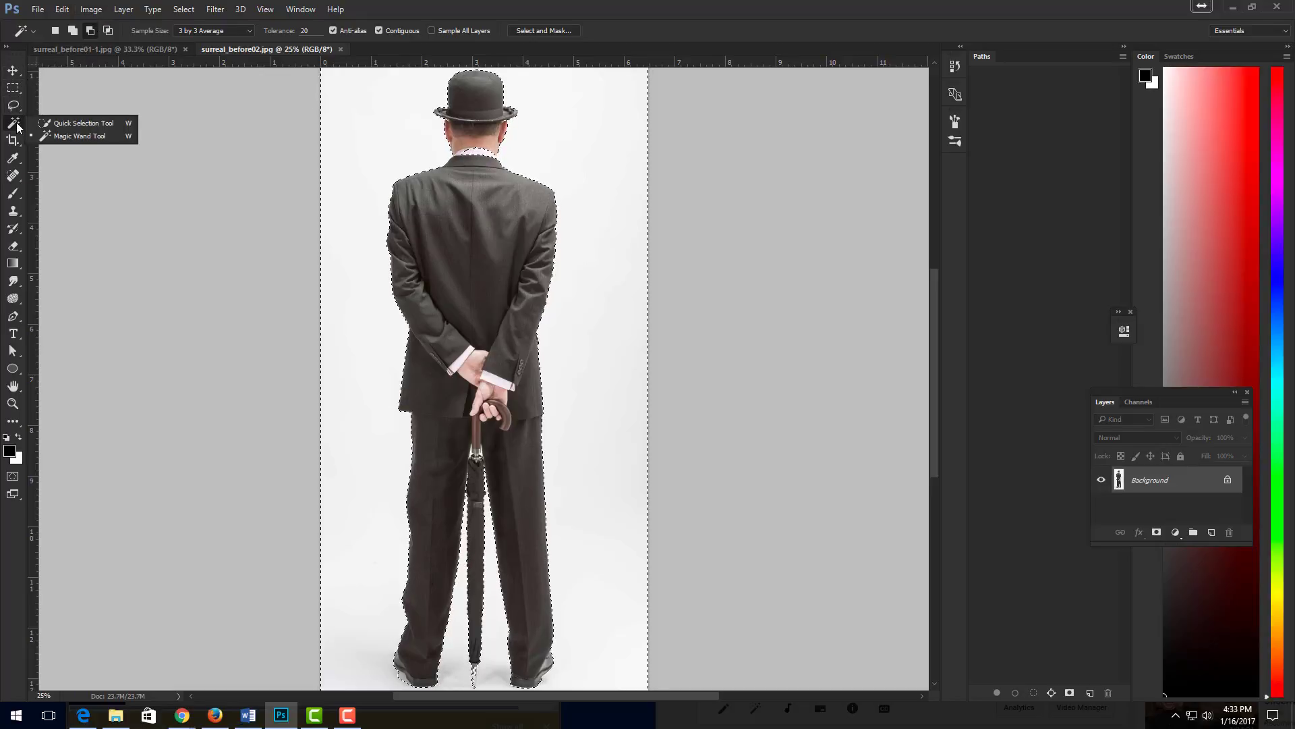
left_click(96, 124)
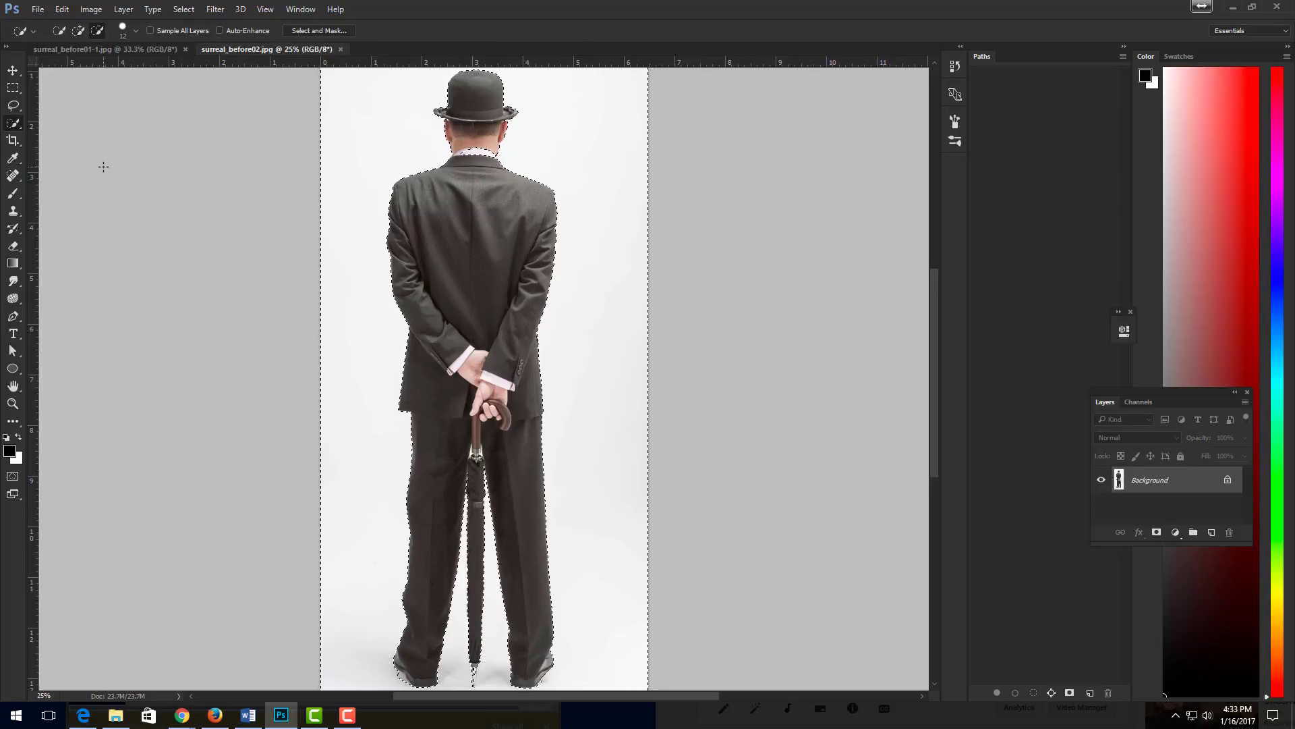
left_click(98, 31)
left_click(184, 15)
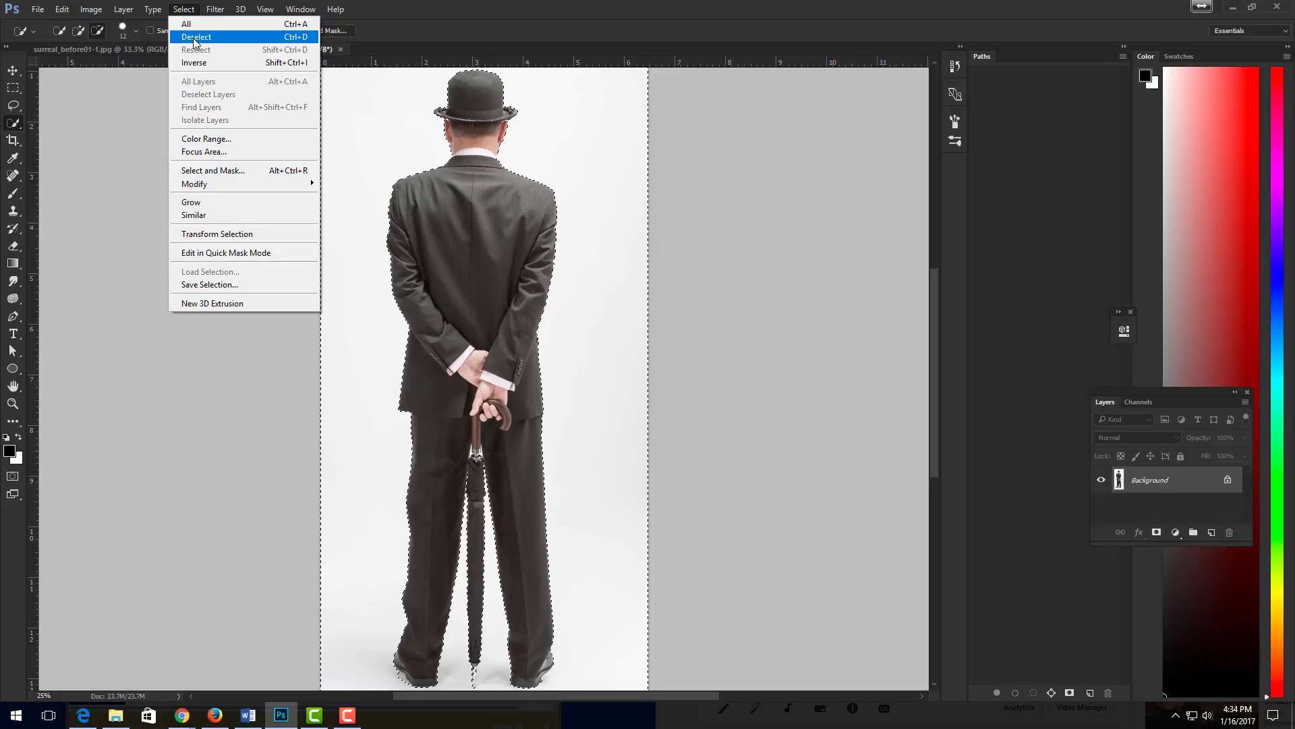
left_click(201, 63)
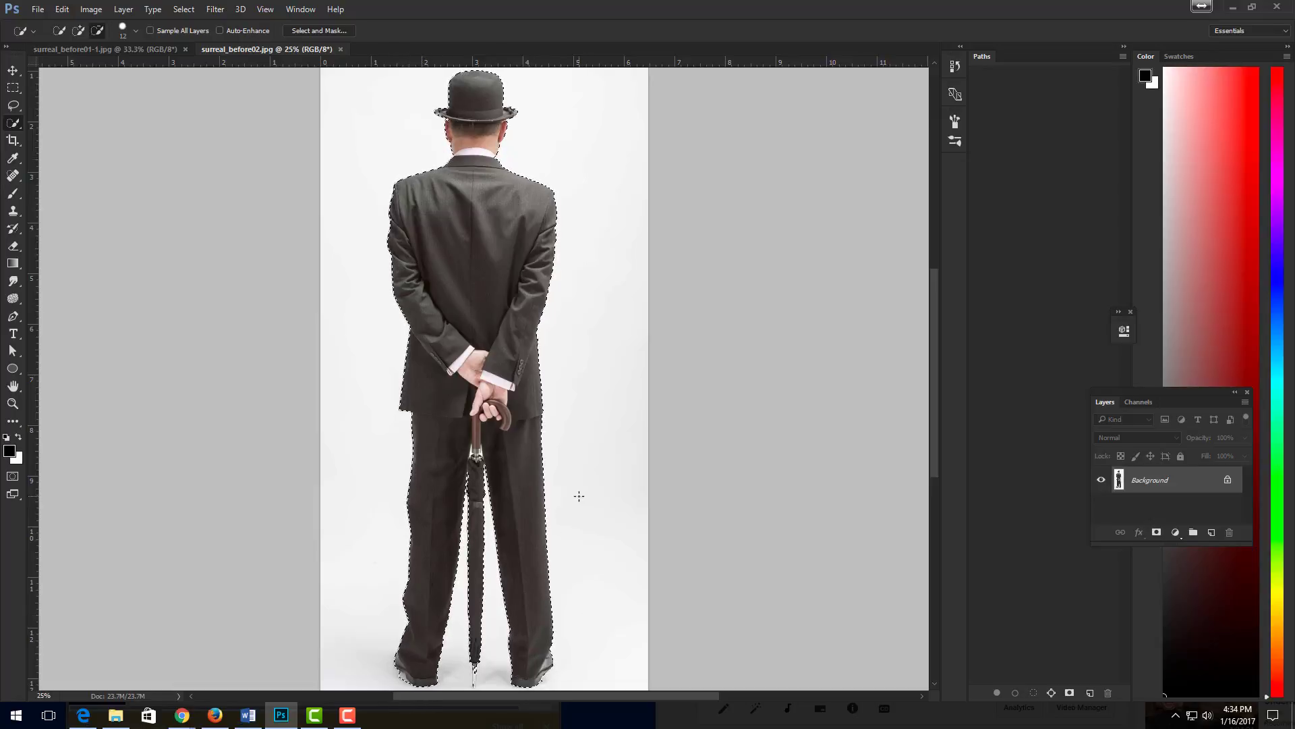
- Arrange the two open images side by side by tiling them vertically
left_click(305, 11)
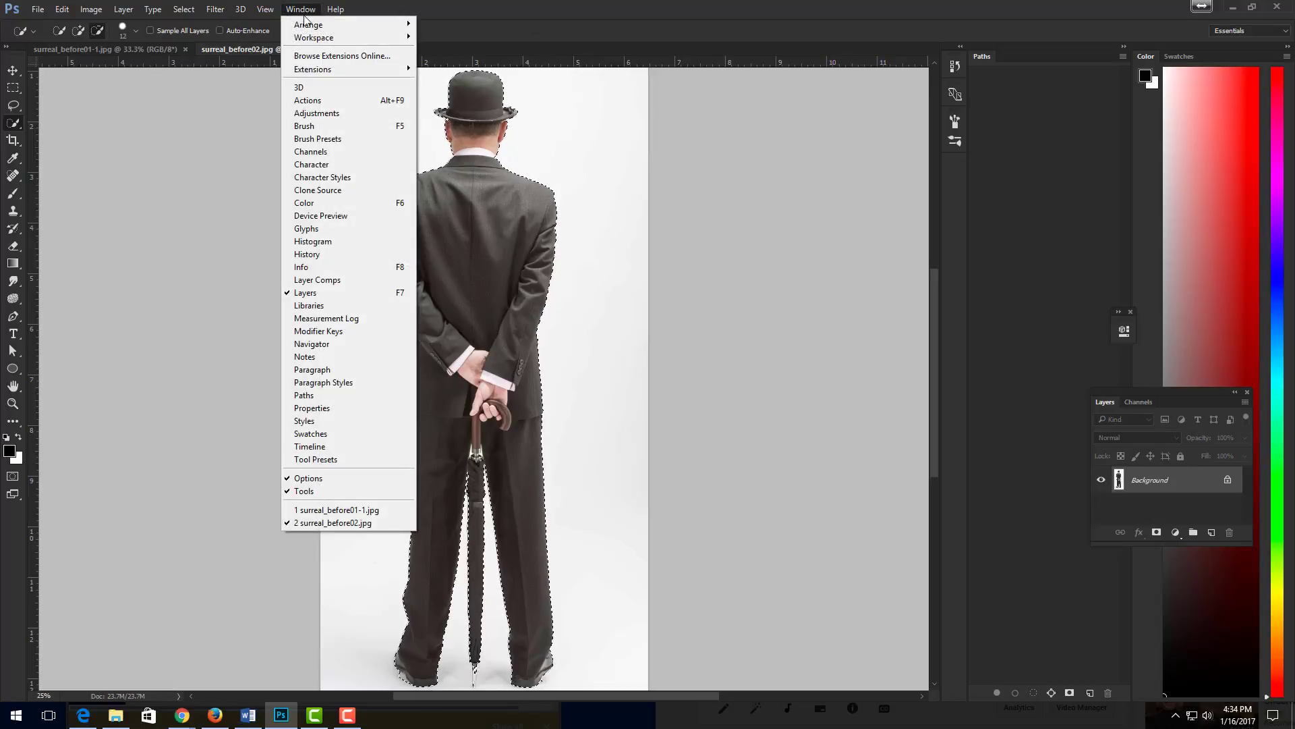
mouse_move(311, 24)
left_click(452, 24)
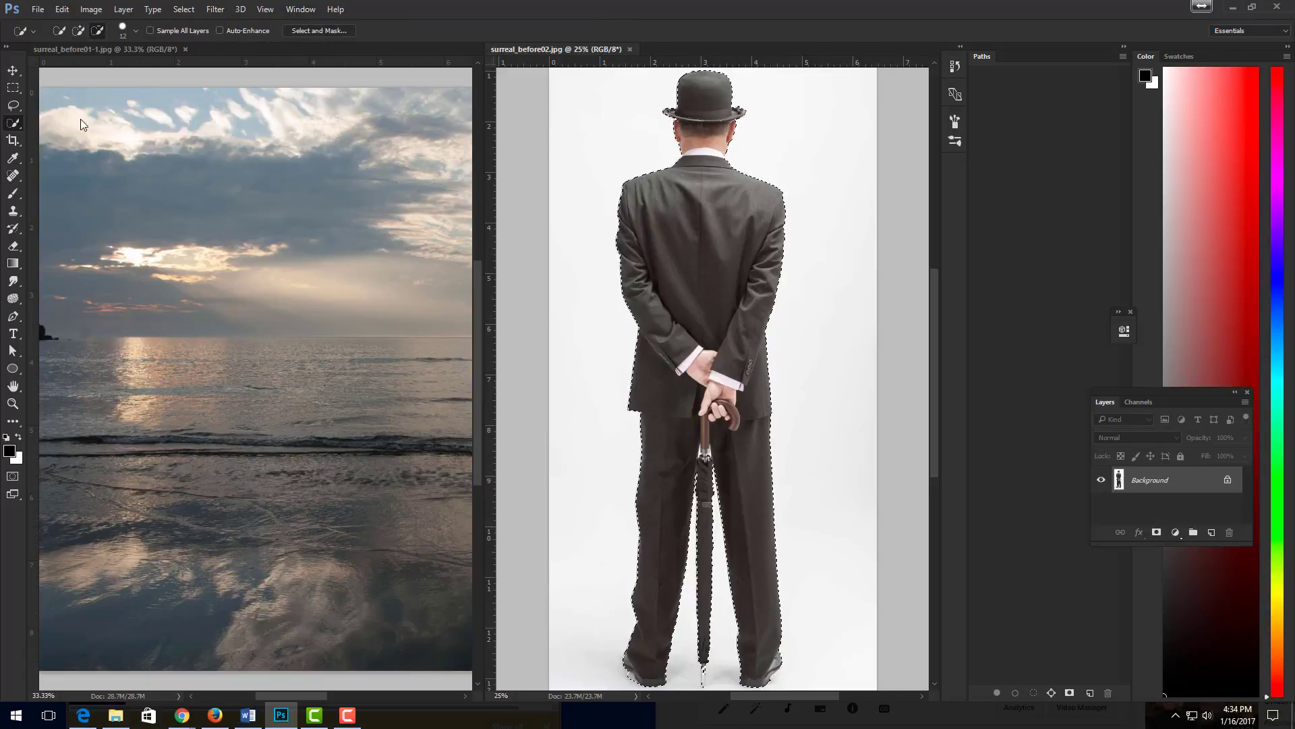
- Copy the selected man into the seascape image with the Move tool and close surreal_before02.jpg
left_click(14, 73)
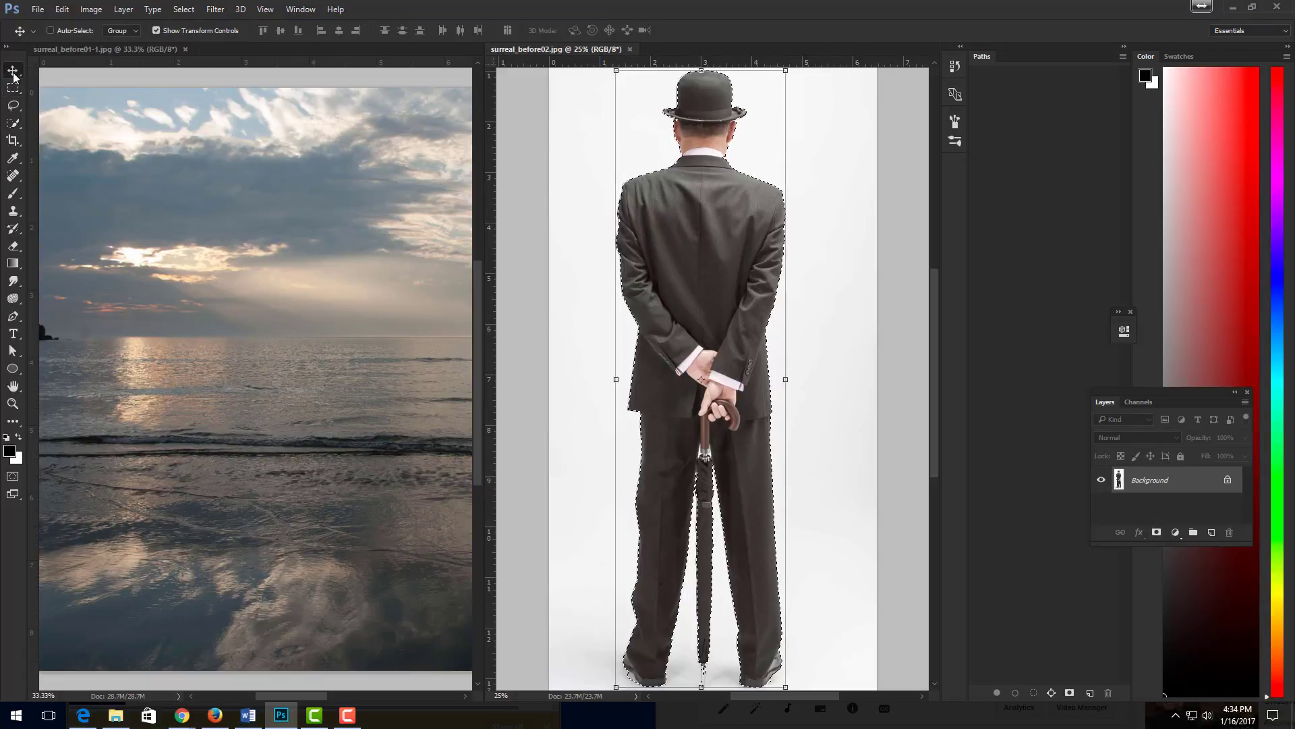
left_click_drag(731, 267, 253, 313)
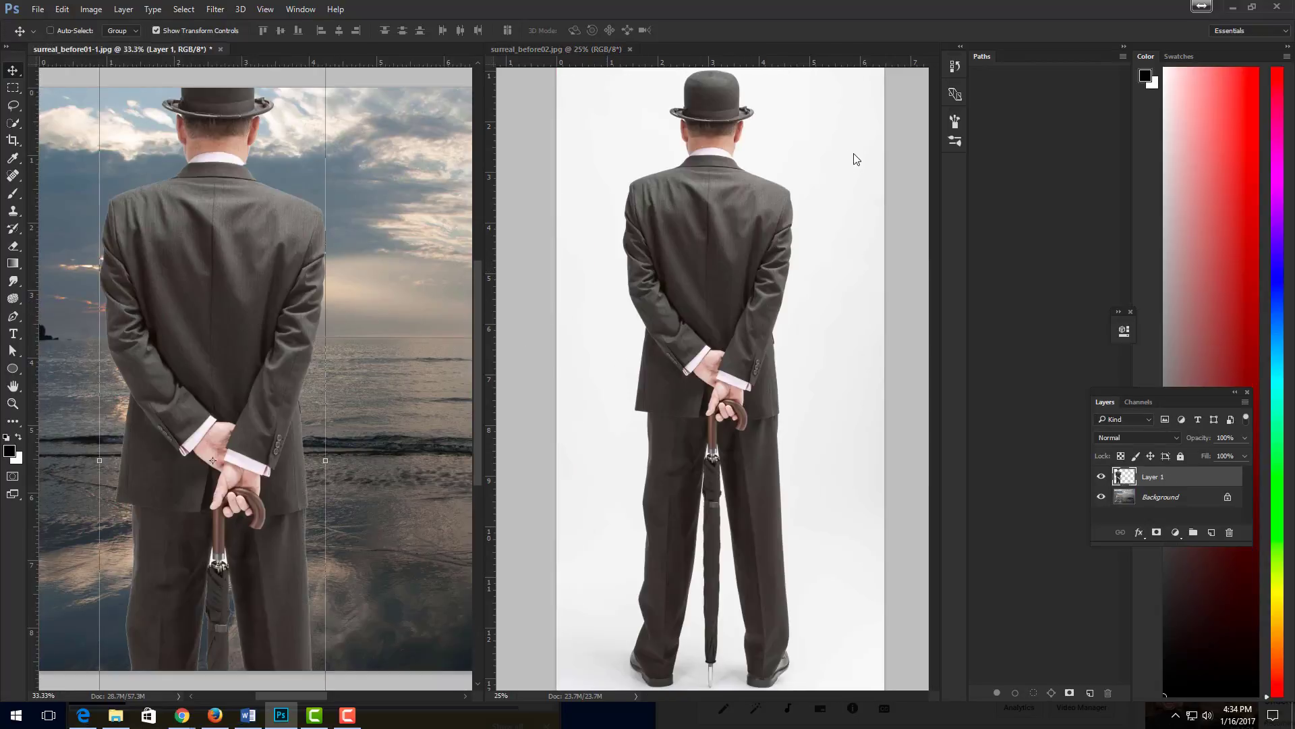
left_click(838, 139)
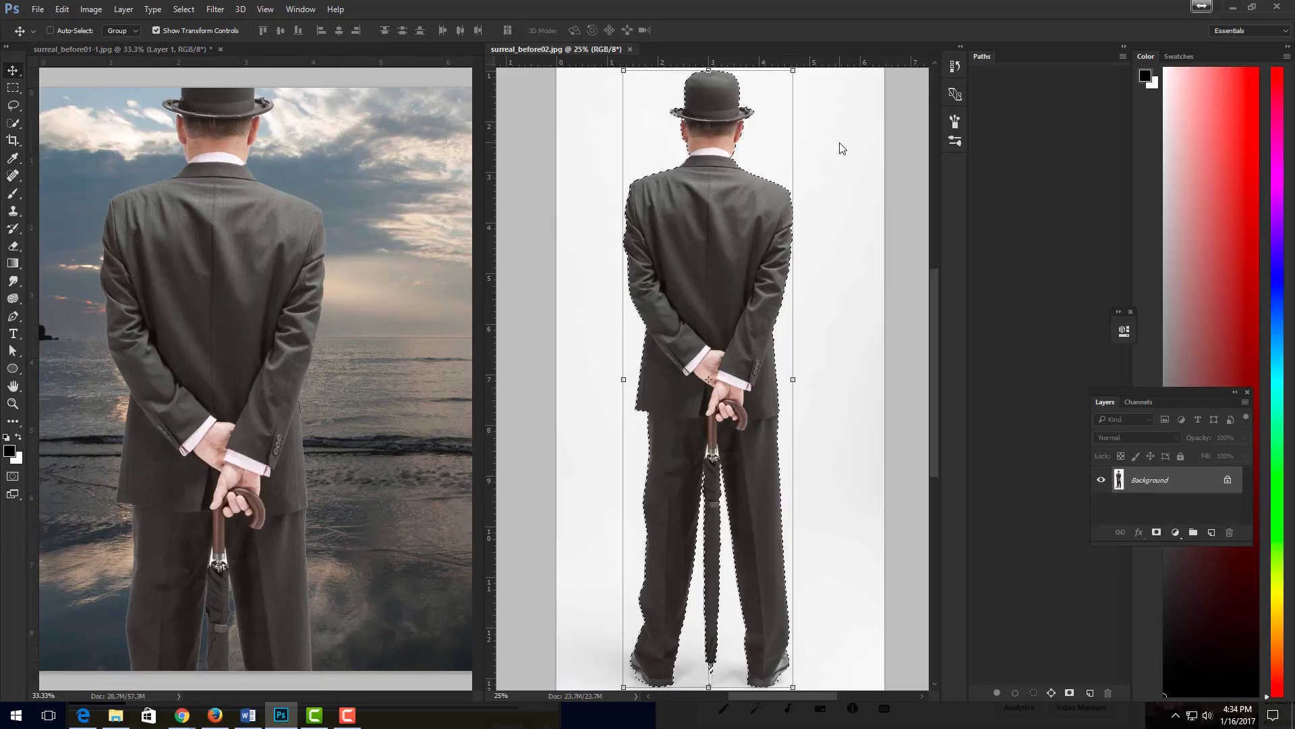
left_click(631, 49)
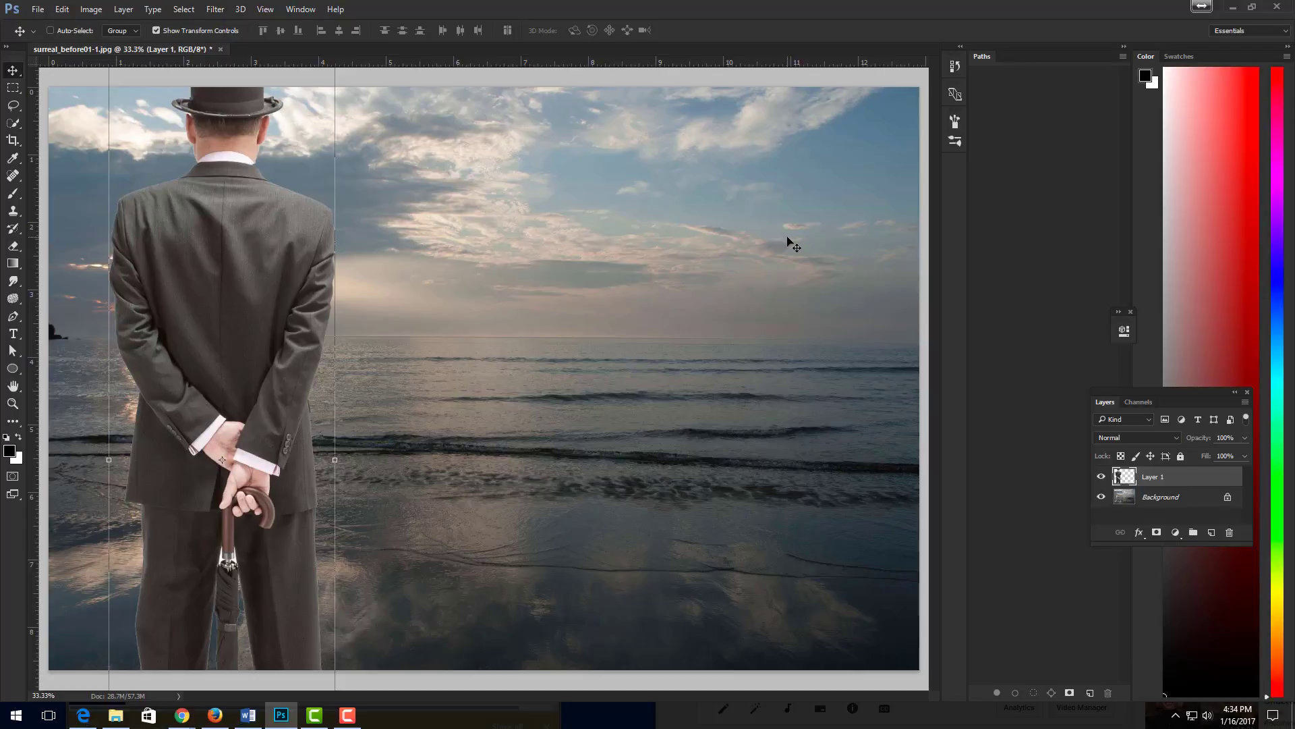
- Free-transform the man to about 68% width and 52% height, place him left of centre in the seascape, and apply the transformation
key("ctrl+t")
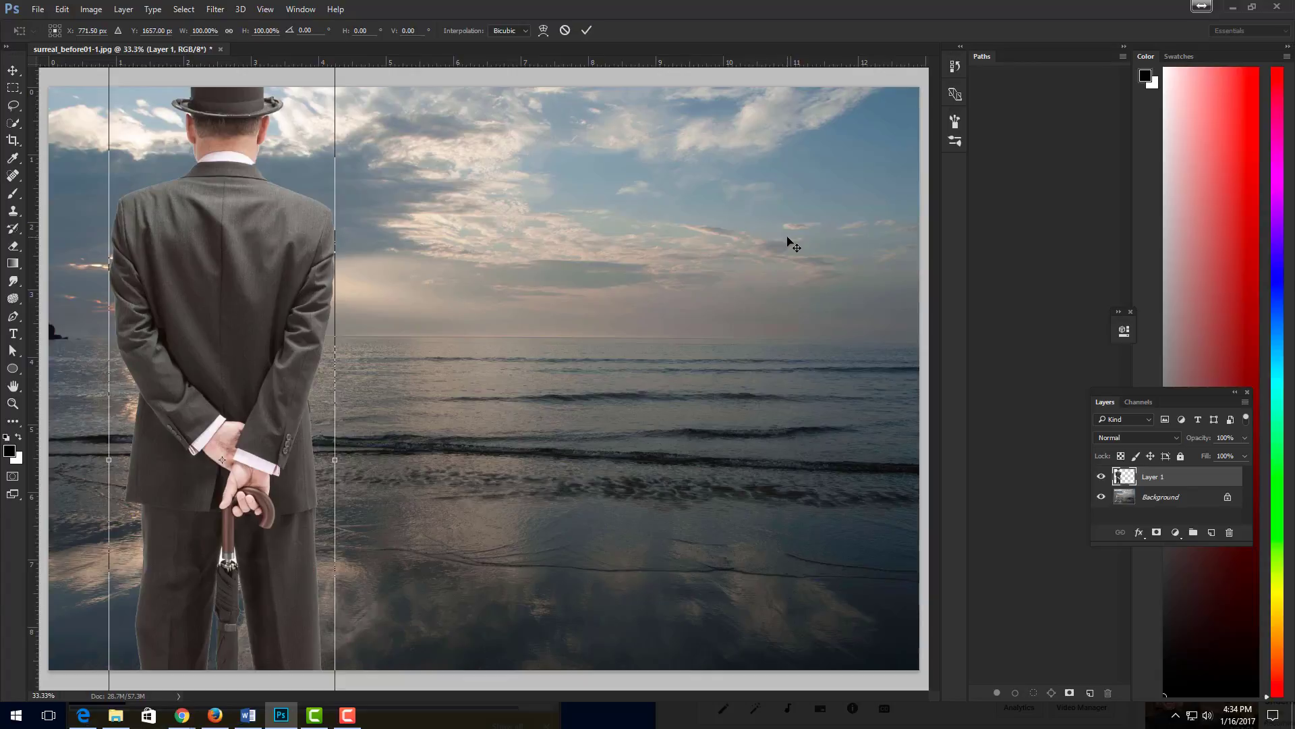
key("ctrl+minus")
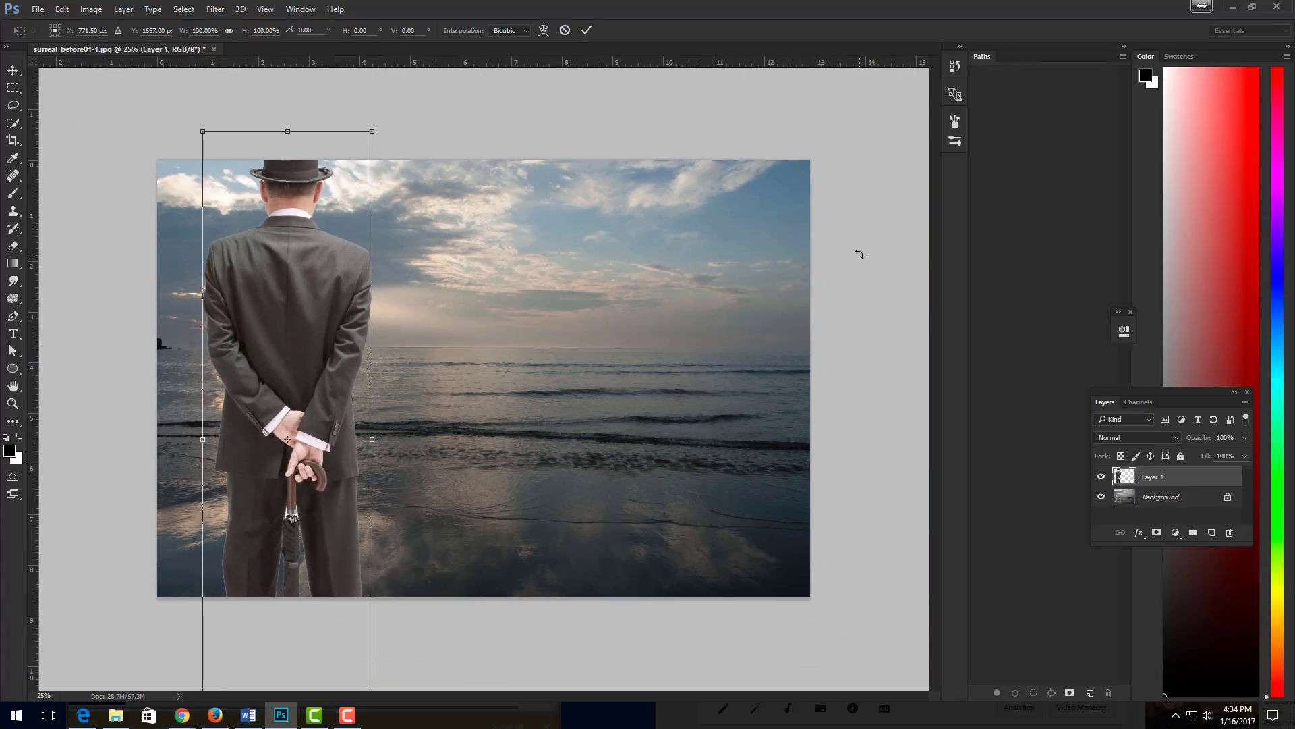
key("ctrl+minus")
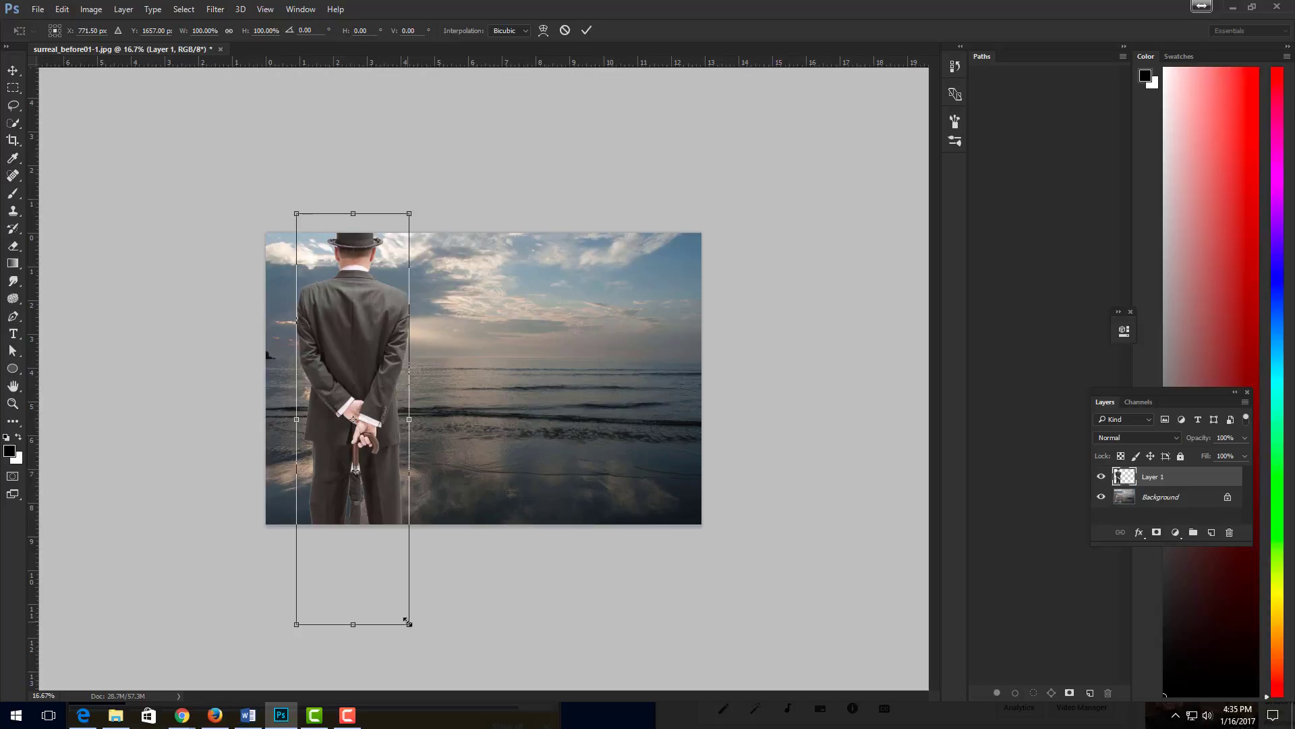
left_click_drag(409, 624, 383, 470)
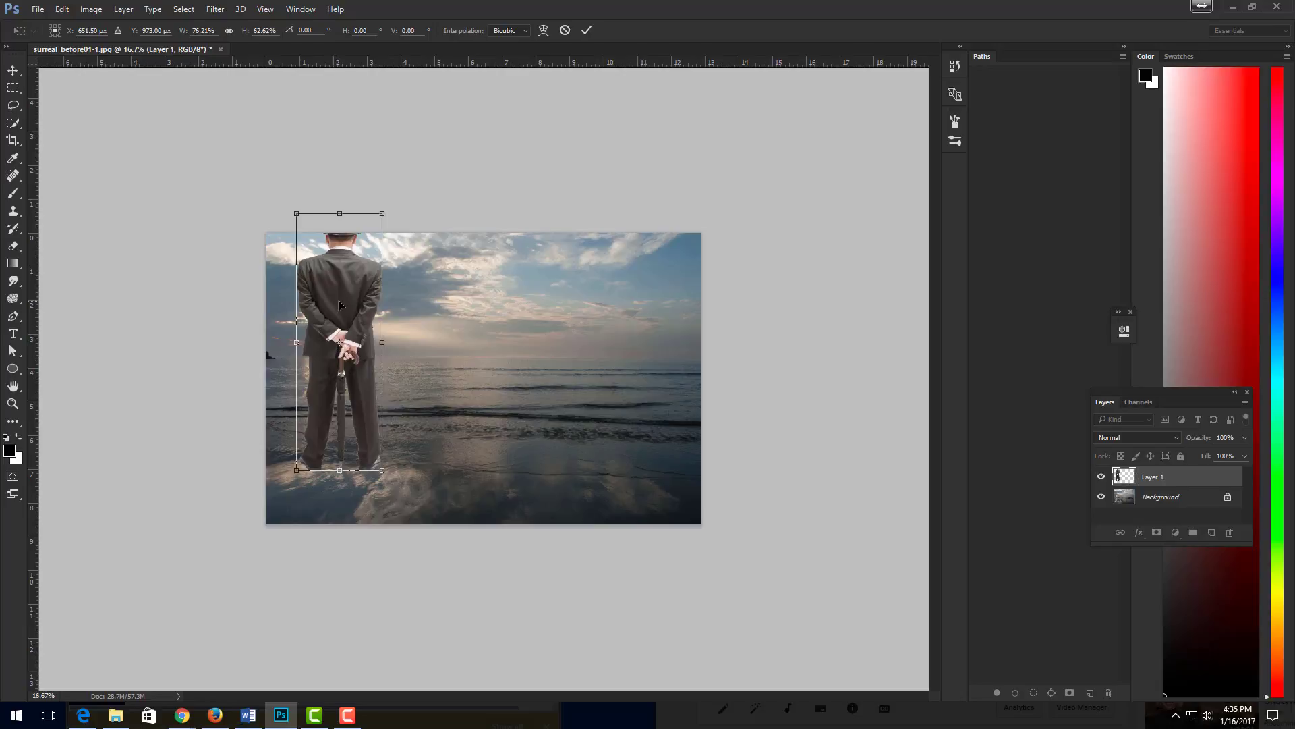
left_click_drag(338, 299, 380, 336)
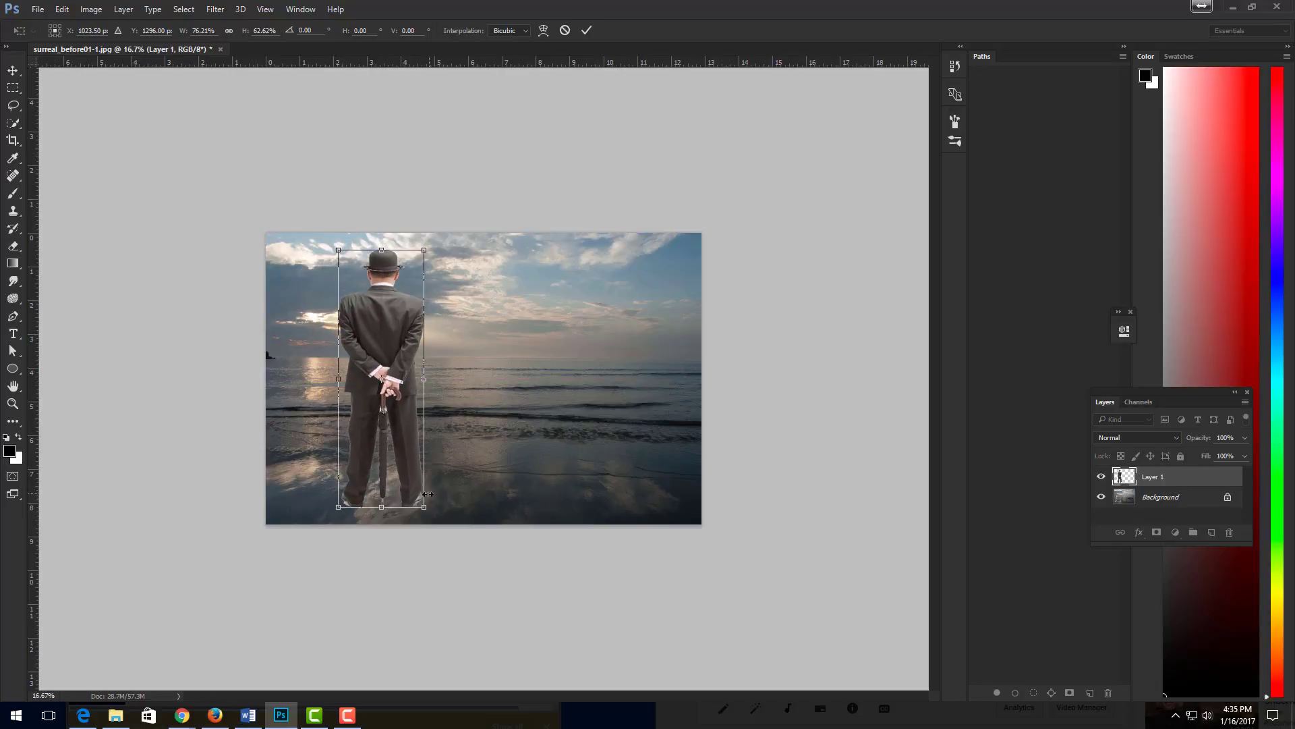
left_click_drag(419, 504, 415, 461)
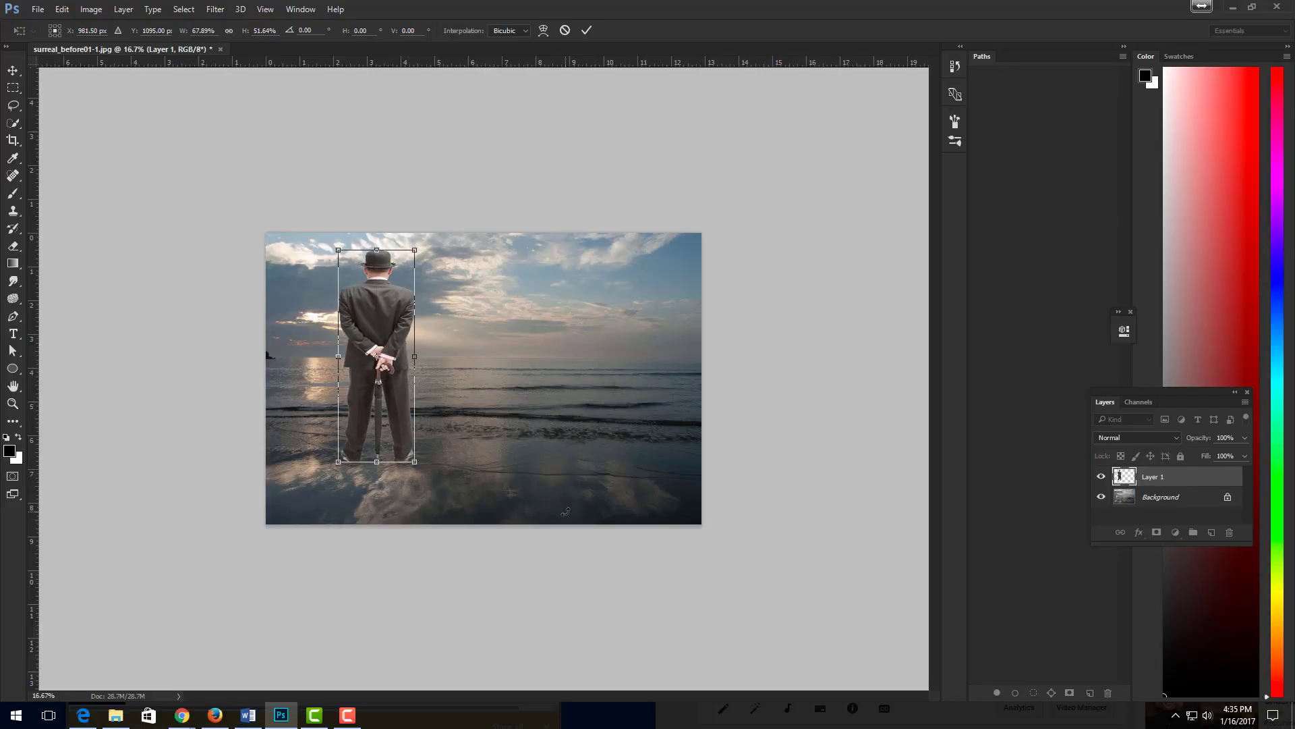
key("ctrl+plus")
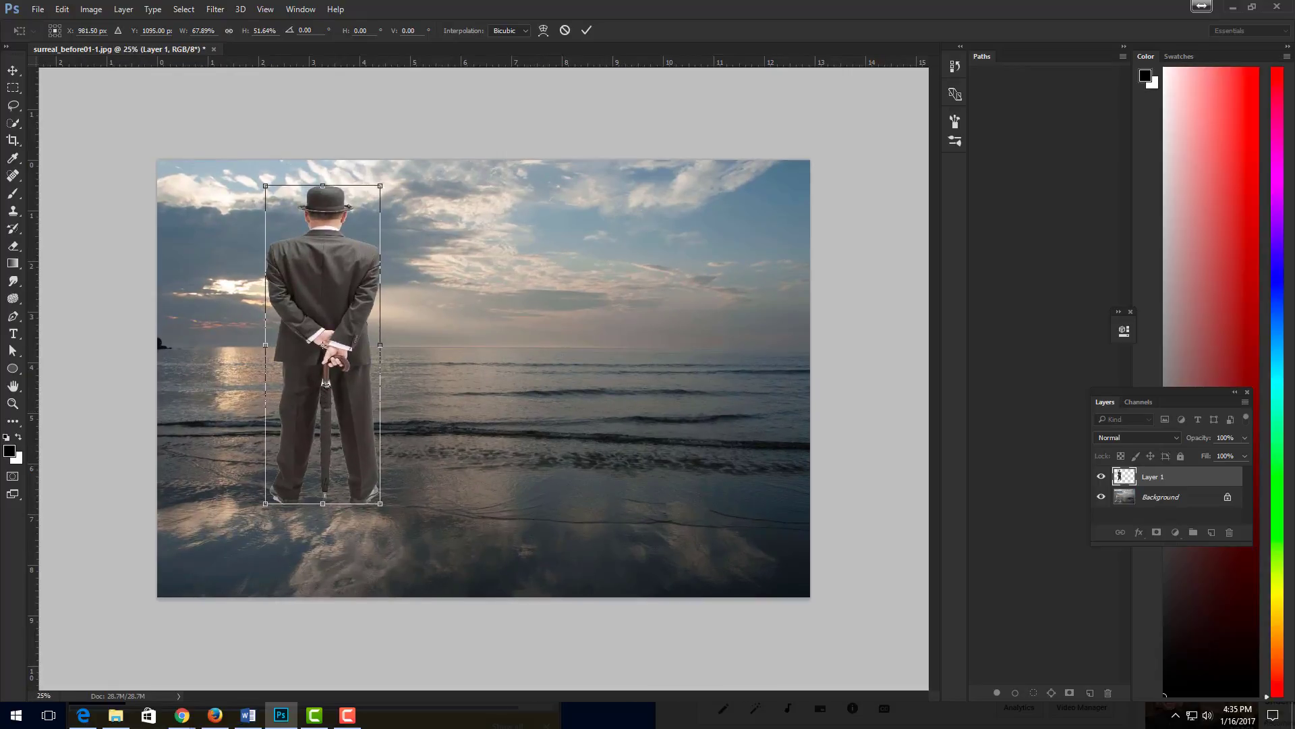
left_click(13, 71)
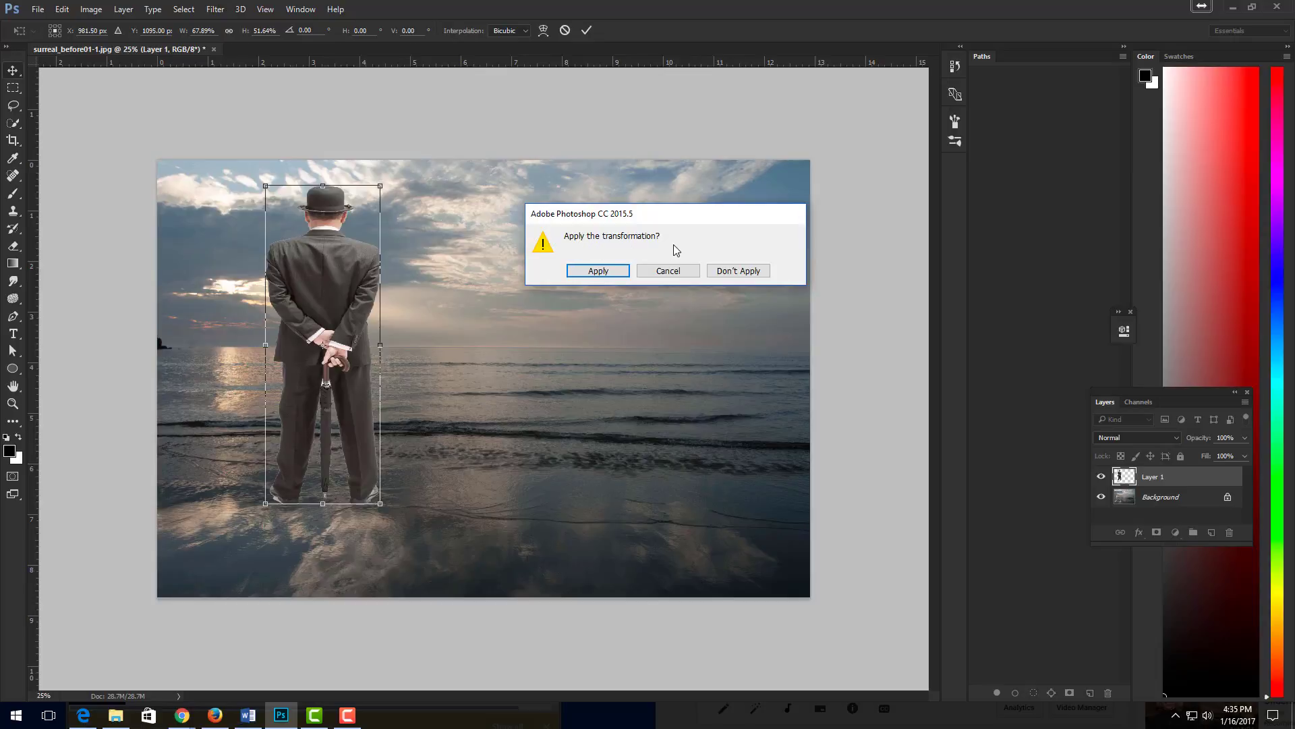
left_click(598, 273)
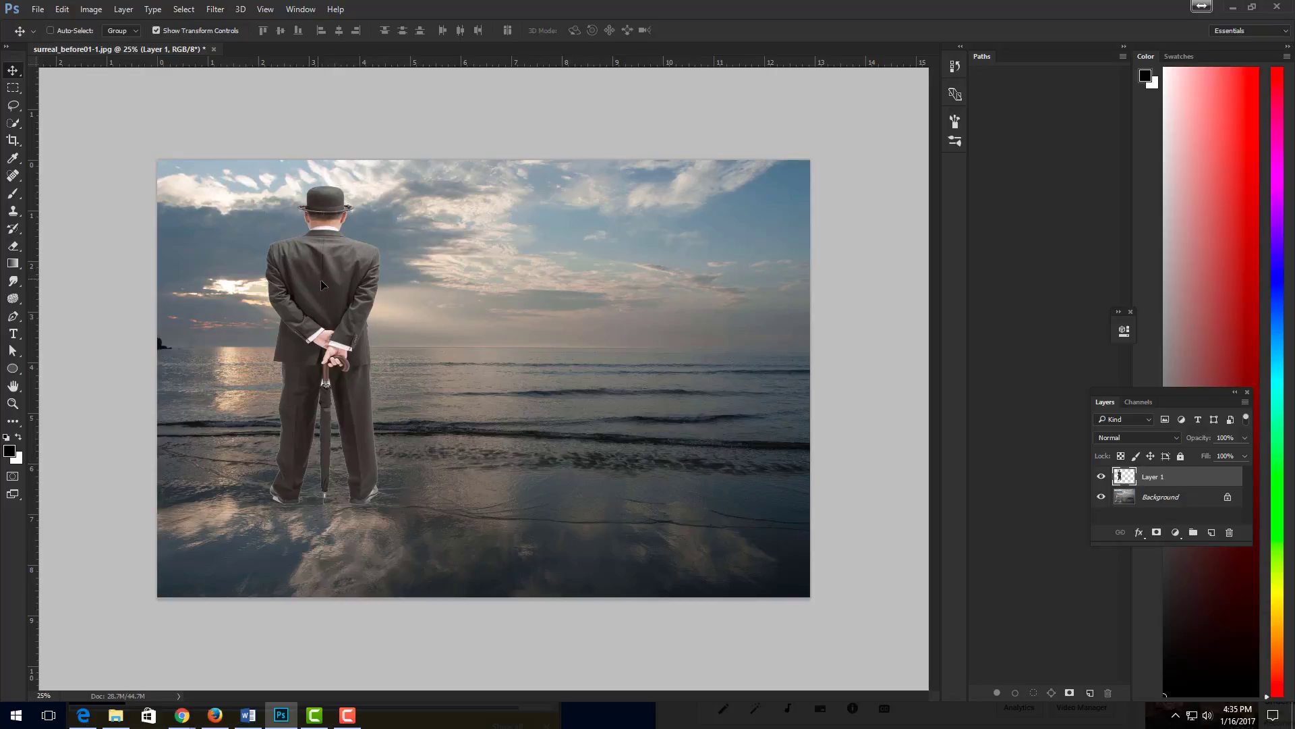
- Move the man to the centre of the seascape, narrow him to about 90% width, and apply the transformation
left_click_drag(321, 280, 473, 310)
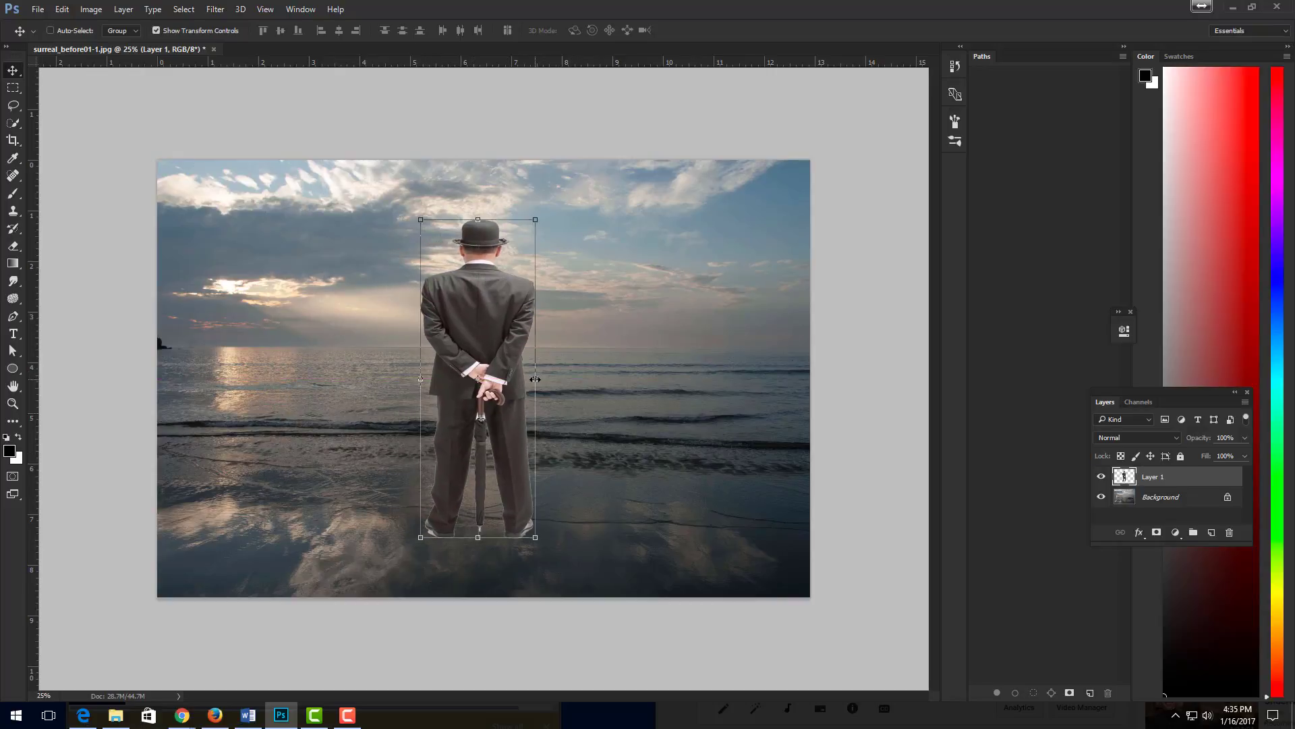
left_click_drag(535, 378, 524, 379)
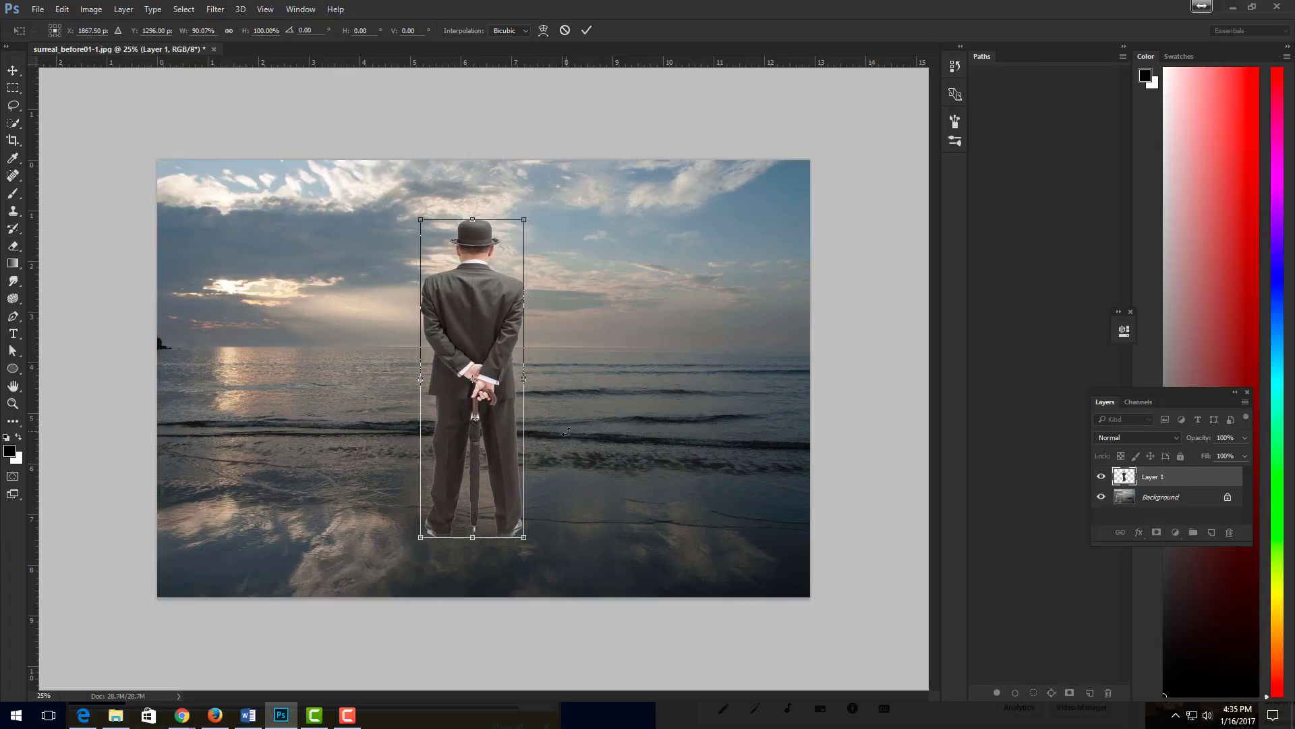
left_click(16, 128)
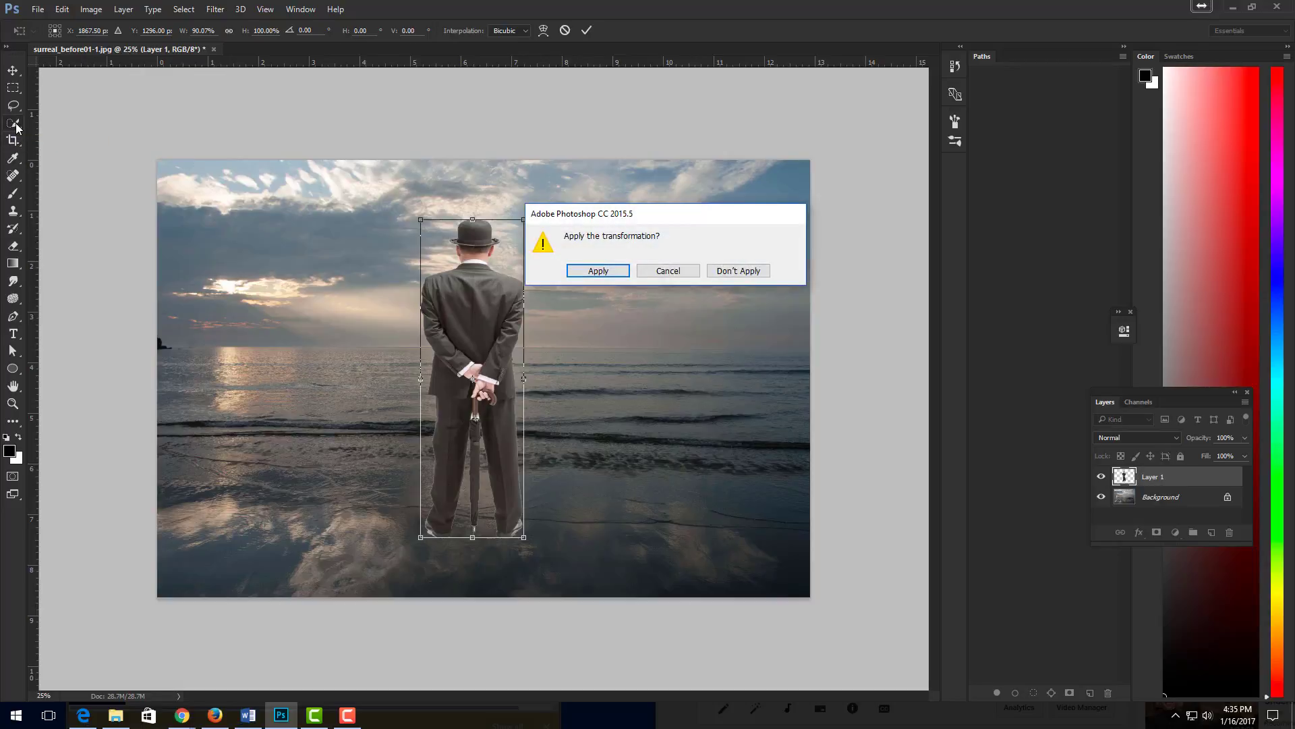
left_click(598, 270)
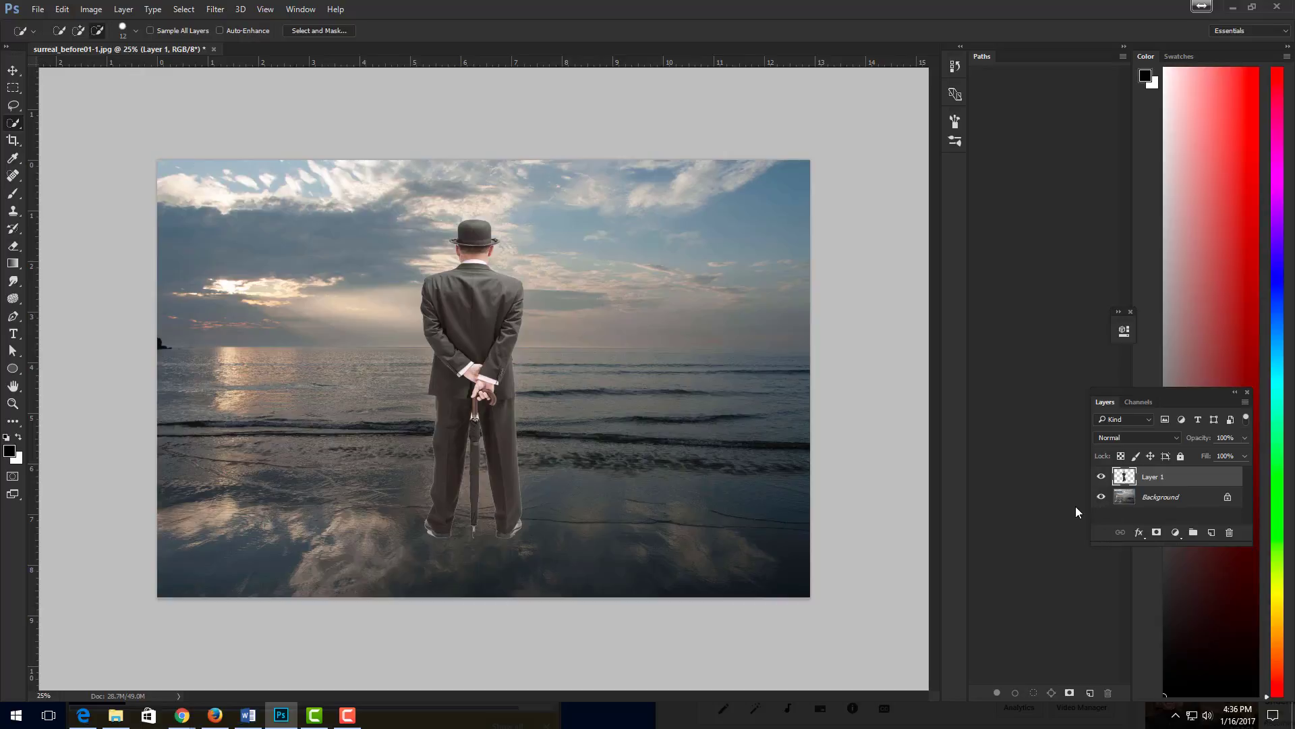
- Duplicate the man's layer and flip the copy vertically
key("ctrl+j")
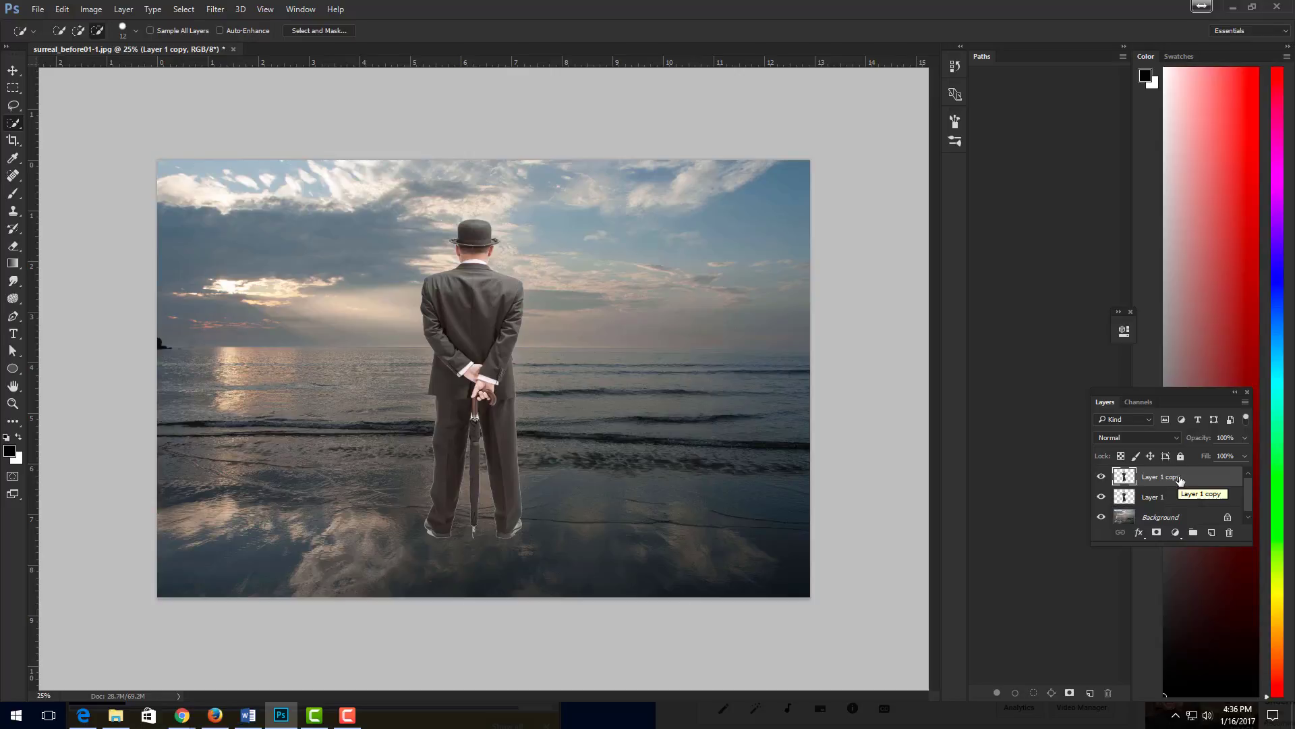
left_click(62, 11)
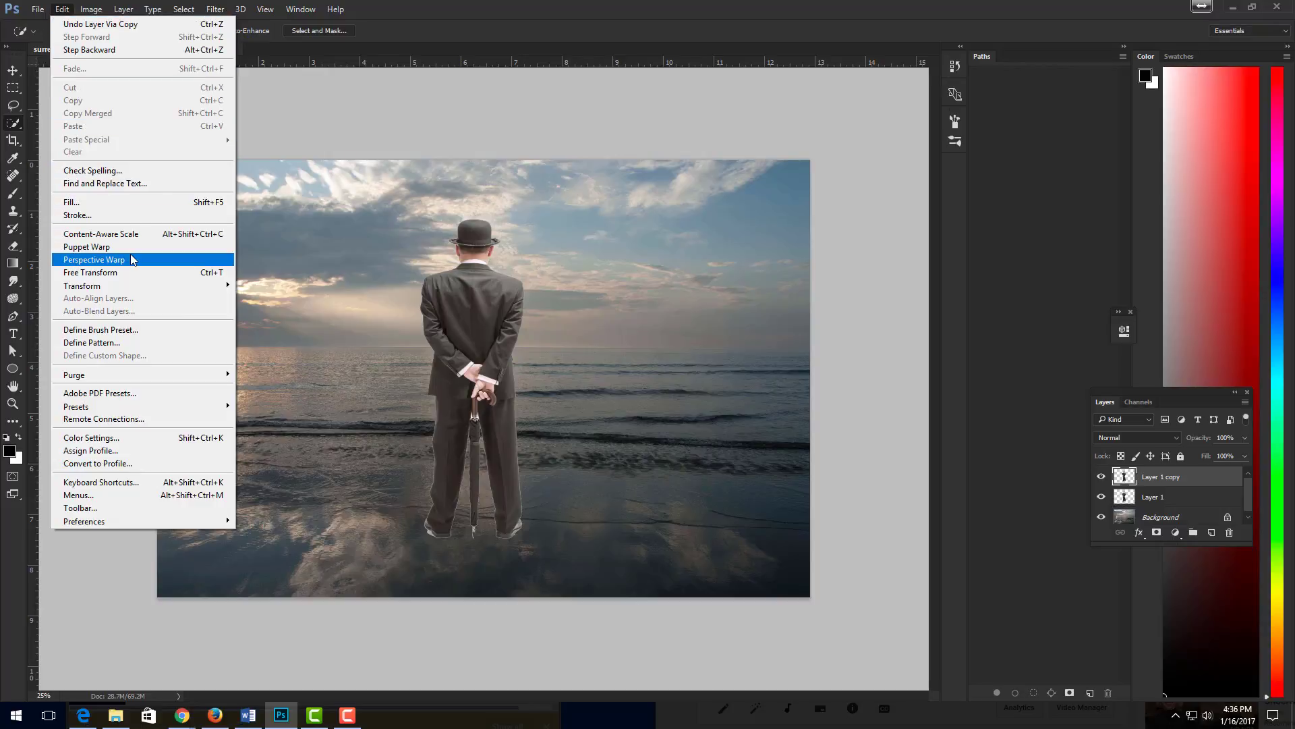
mouse_move(105, 289)
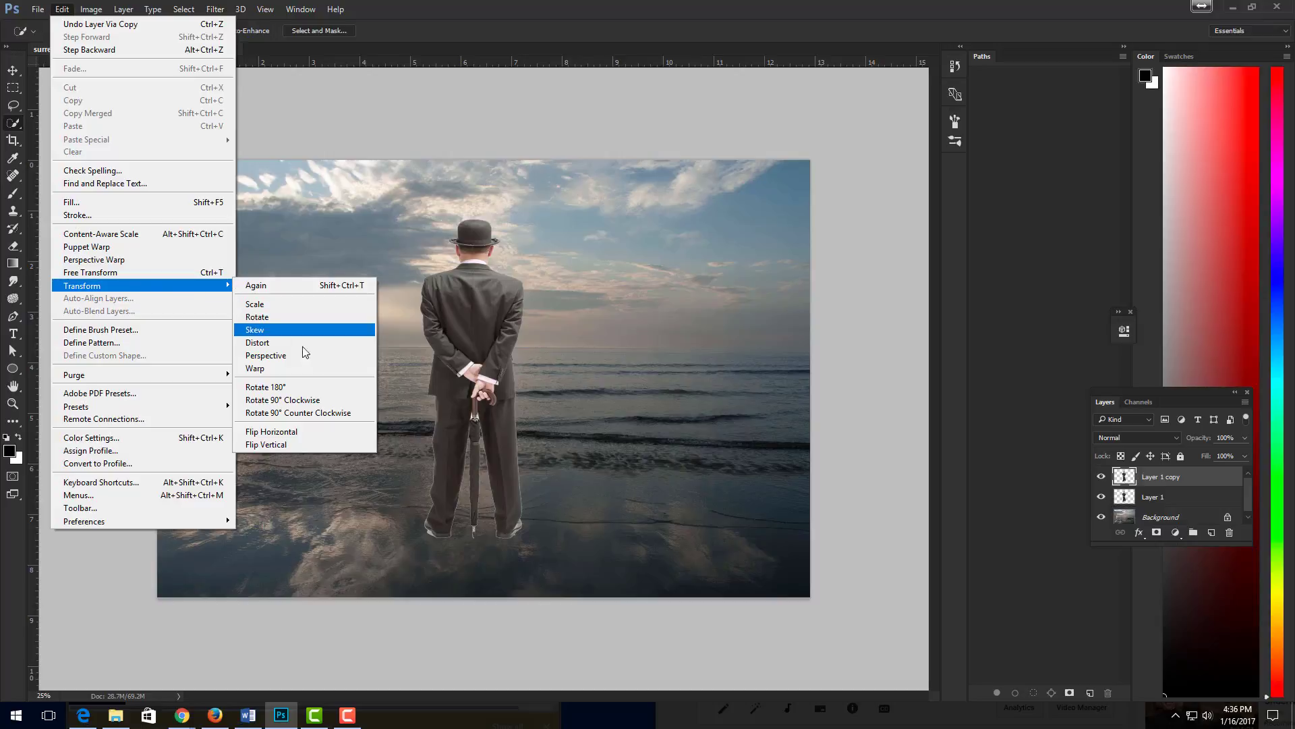
left_click(326, 444)
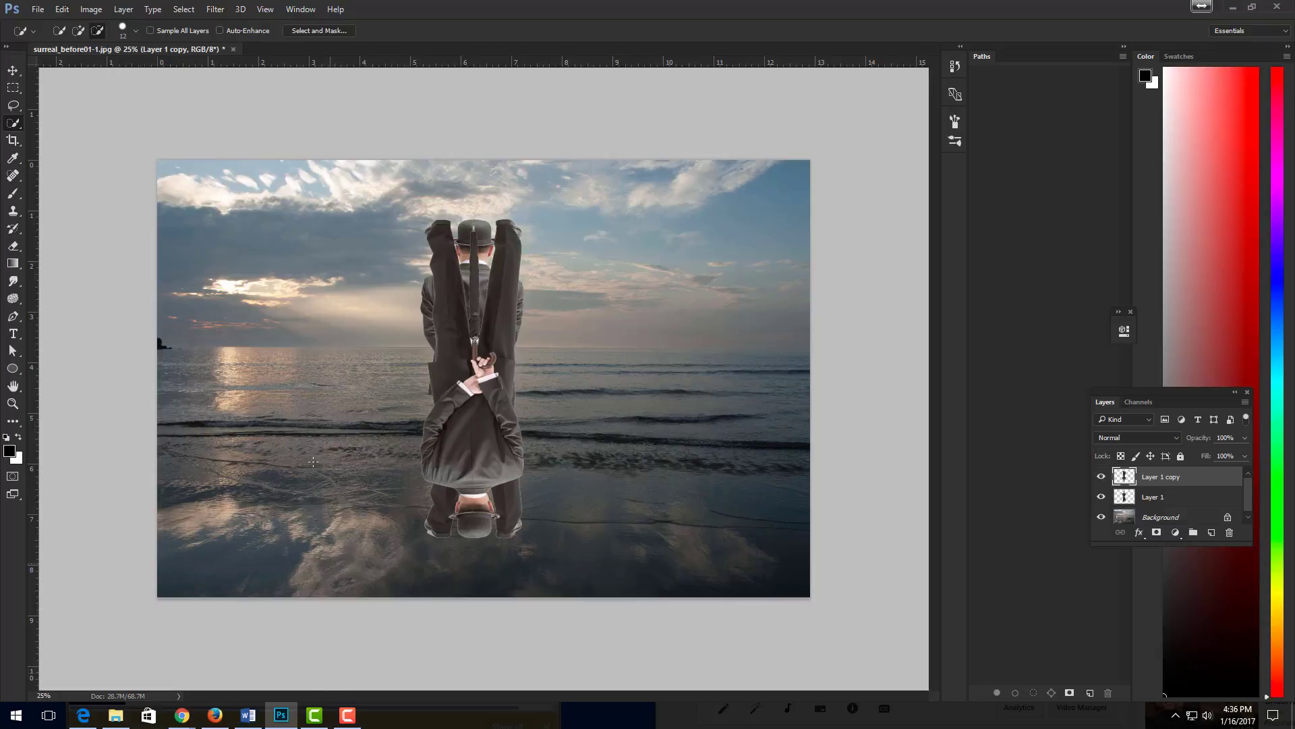
- Move the flipped copy straight down so its shoes meet the standing man's shoes as a reflection
left_click(16, 72)
left_click_drag(454, 415, 461, 552)
left_click_drag(459, 461, 458, 577)
left_click_drag(455, 530, 450, 579)
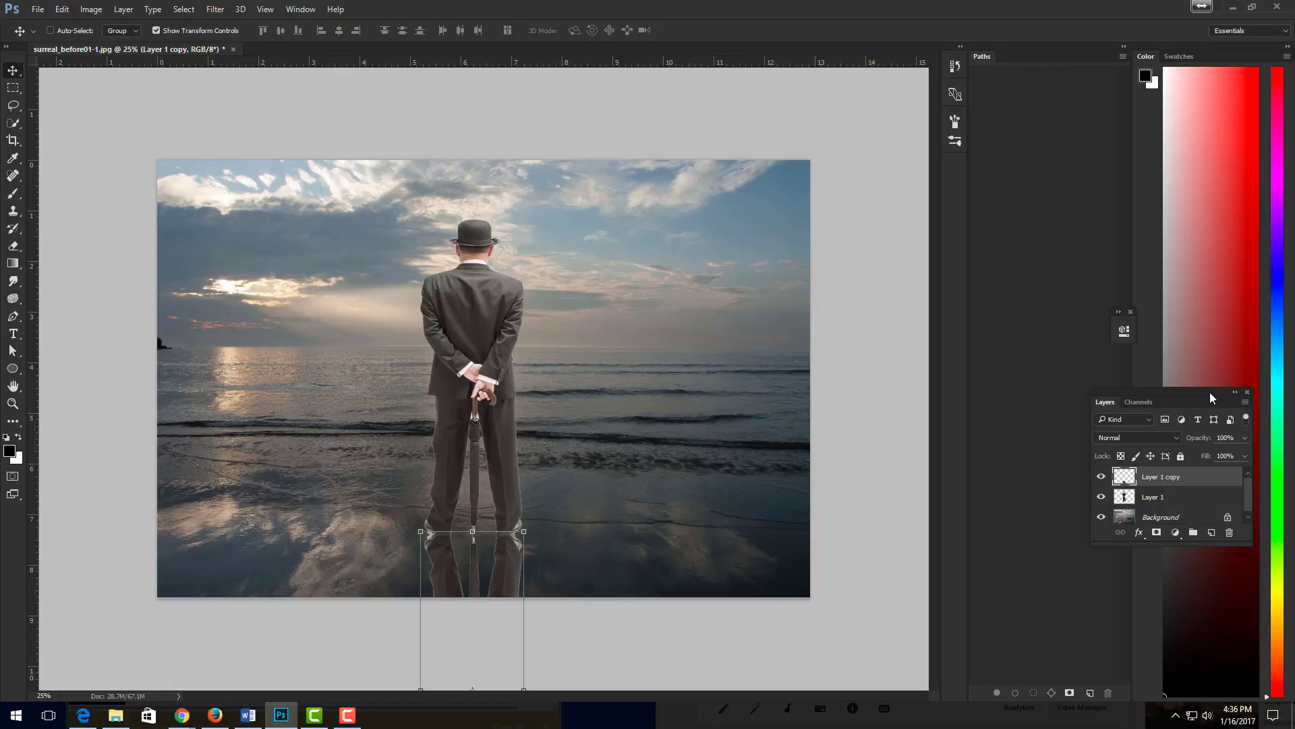
- Reduce the opacity of the reflection layer, Layer 1 copy, to 70%
left_click_drag(1209, 391, 1088, 394)
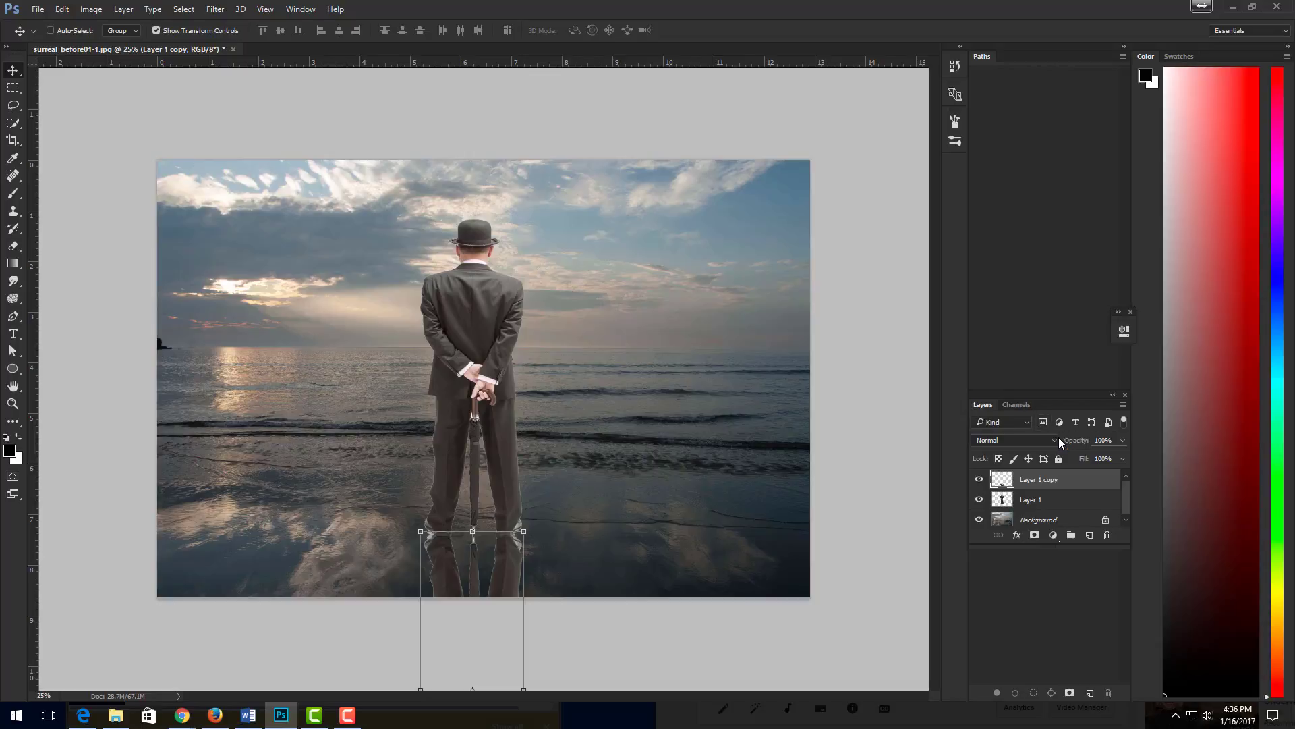
left_click(1124, 439)
left_click(14, 124)
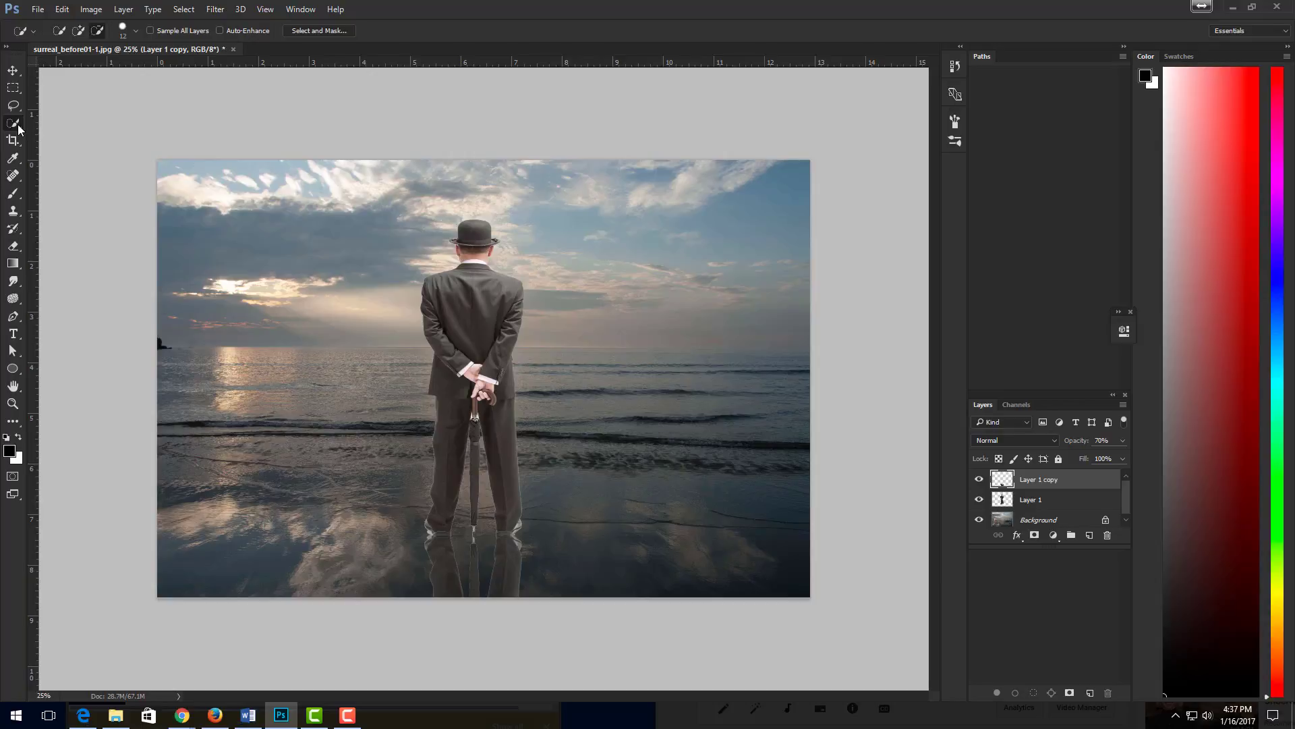
- Open large_Black_umbrella_straight_handle (1).jpg from the Desktop
left_click(38, 10)
left_click(53, 36)
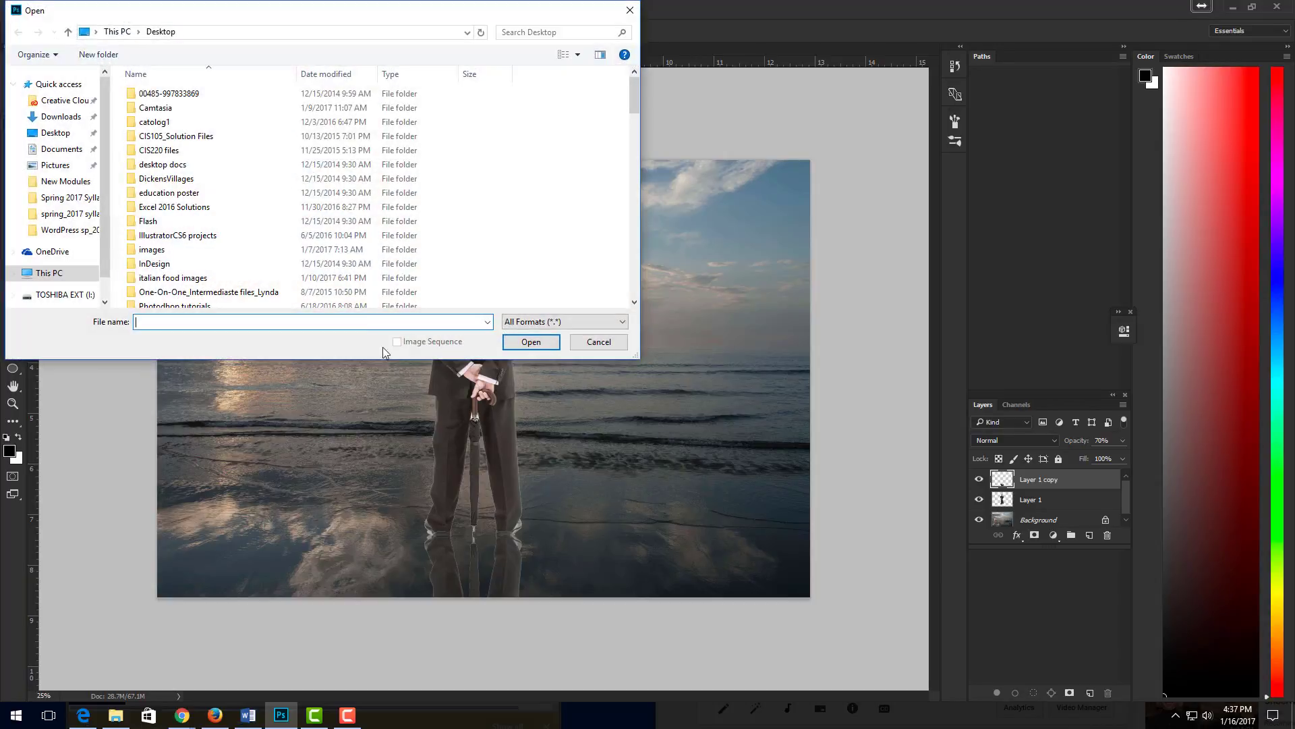
left_click(65, 133)
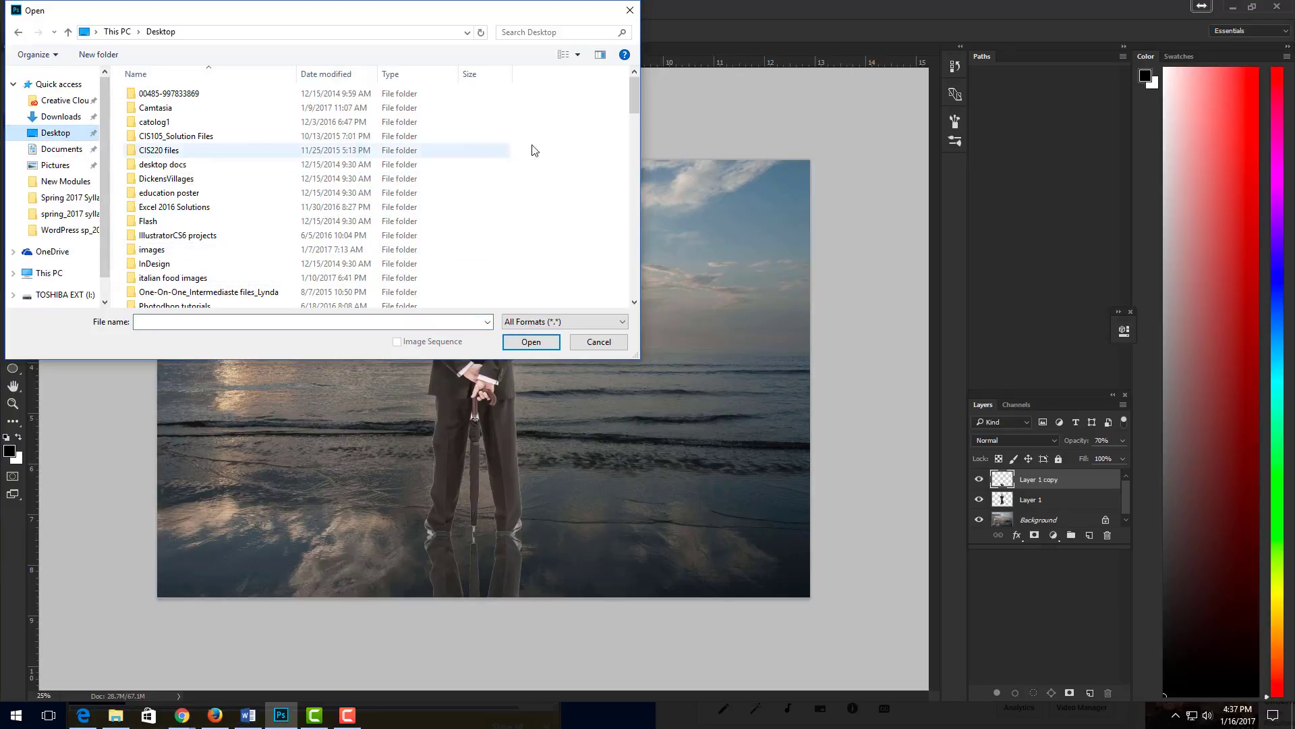
left_click_drag(634, 100, 630, 223)
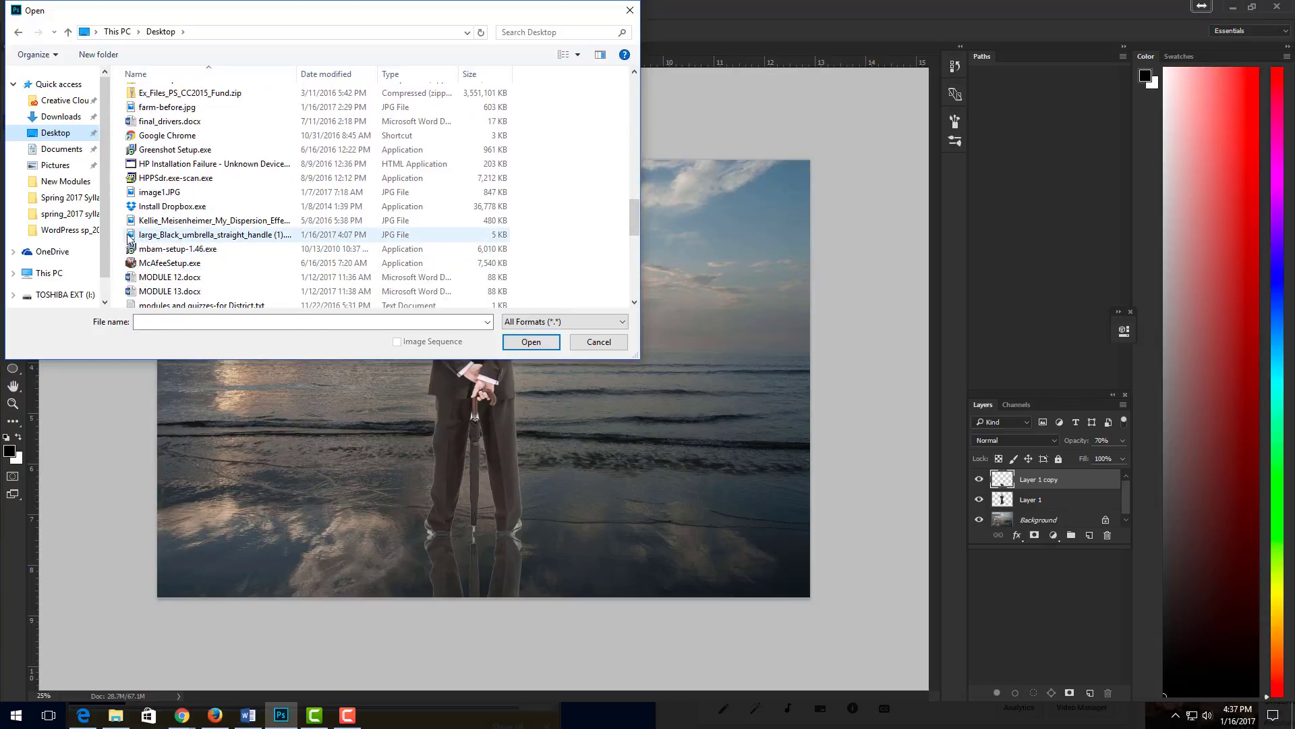
double_click(162, 235)
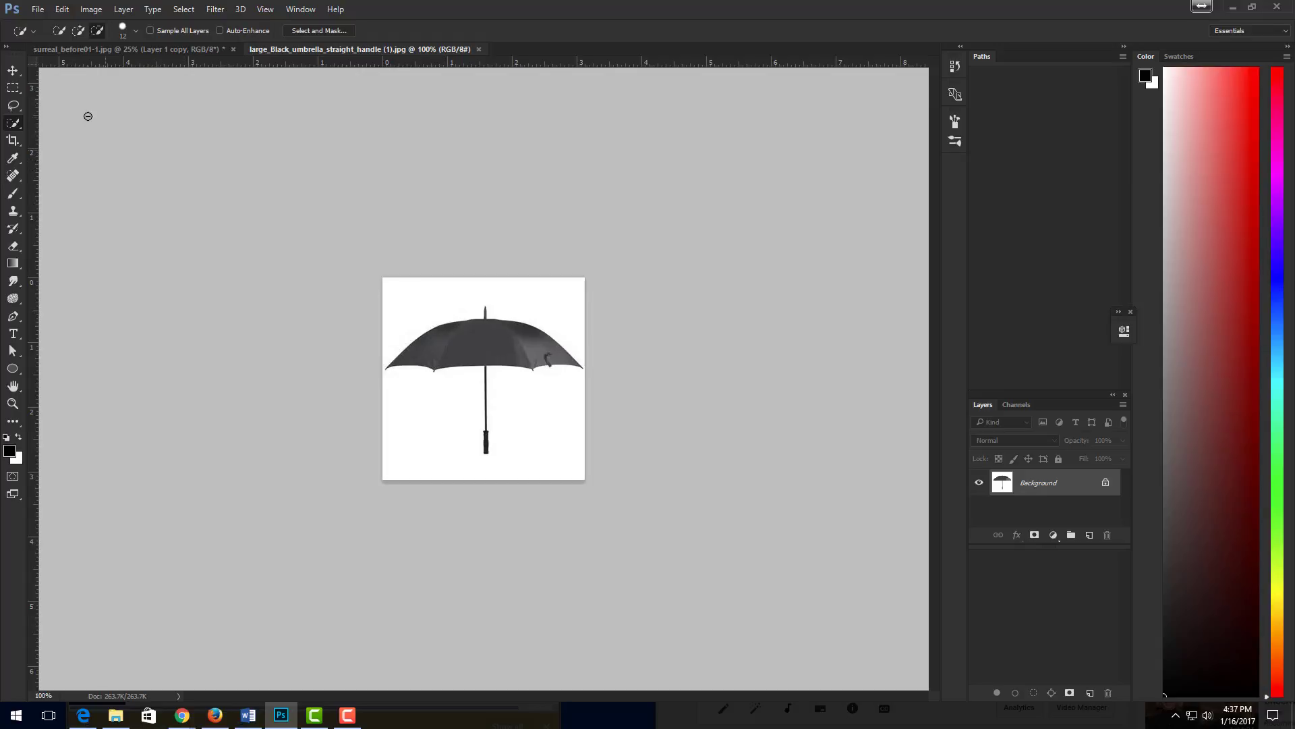
- Select the white background around the umbrella with the Magic Wand tool and invert the selection to get the umbrella
right_click(19, 125)
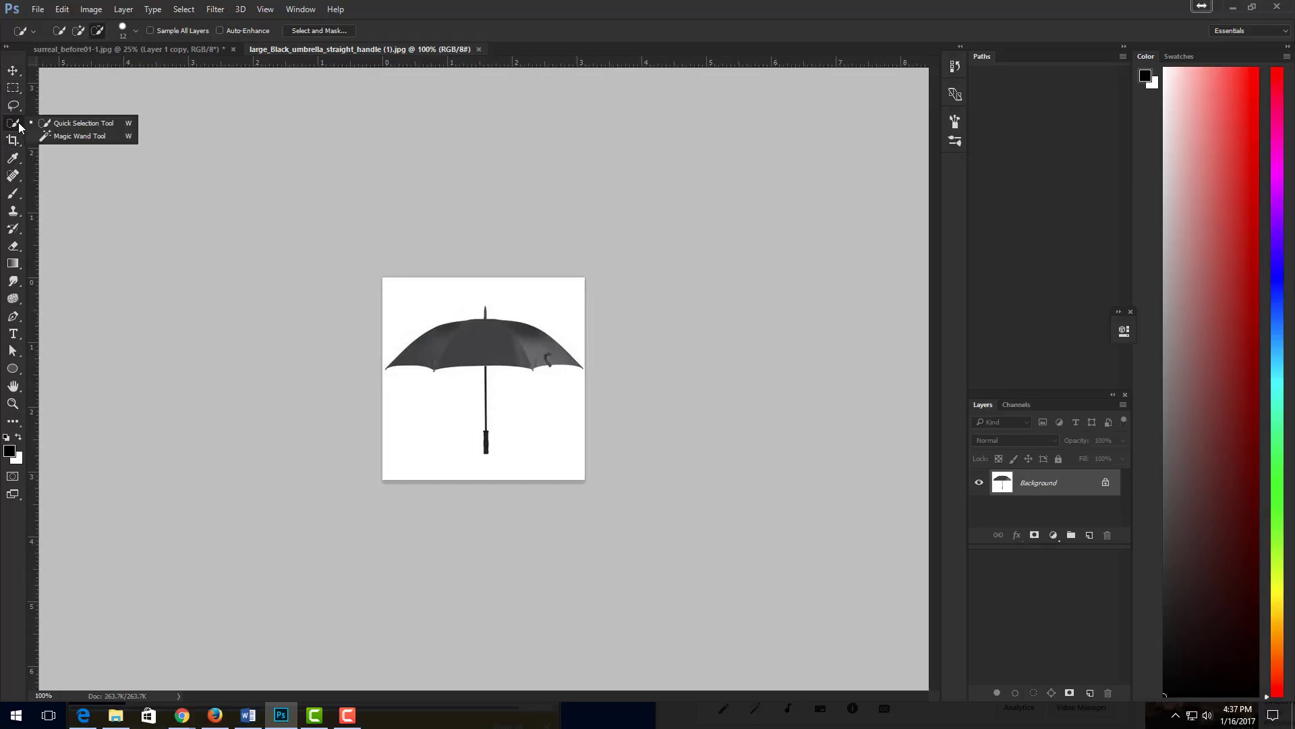
left_click(58, 135)
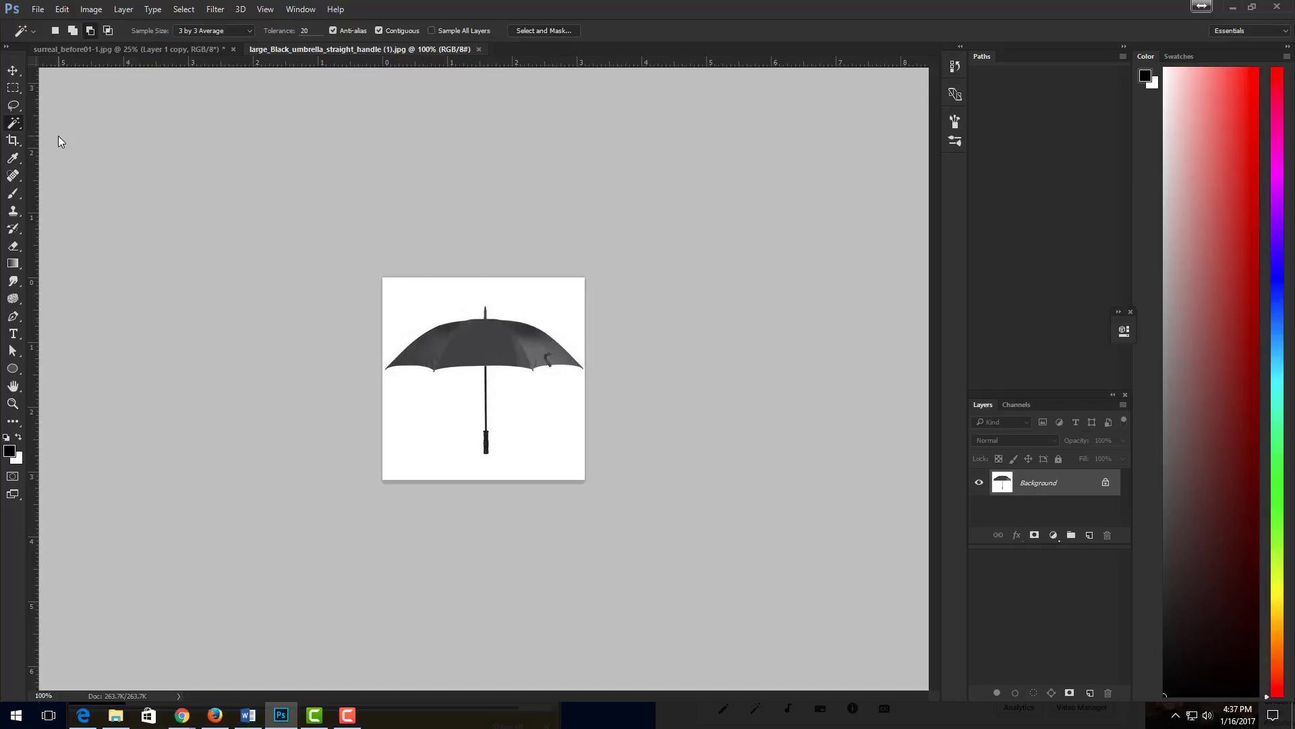
left_click(438, 303)
left_click(183, 9)
left_click(197, 62)
- Tile the seascape and umbrella images vertically, side by side
left_click(305, 10)
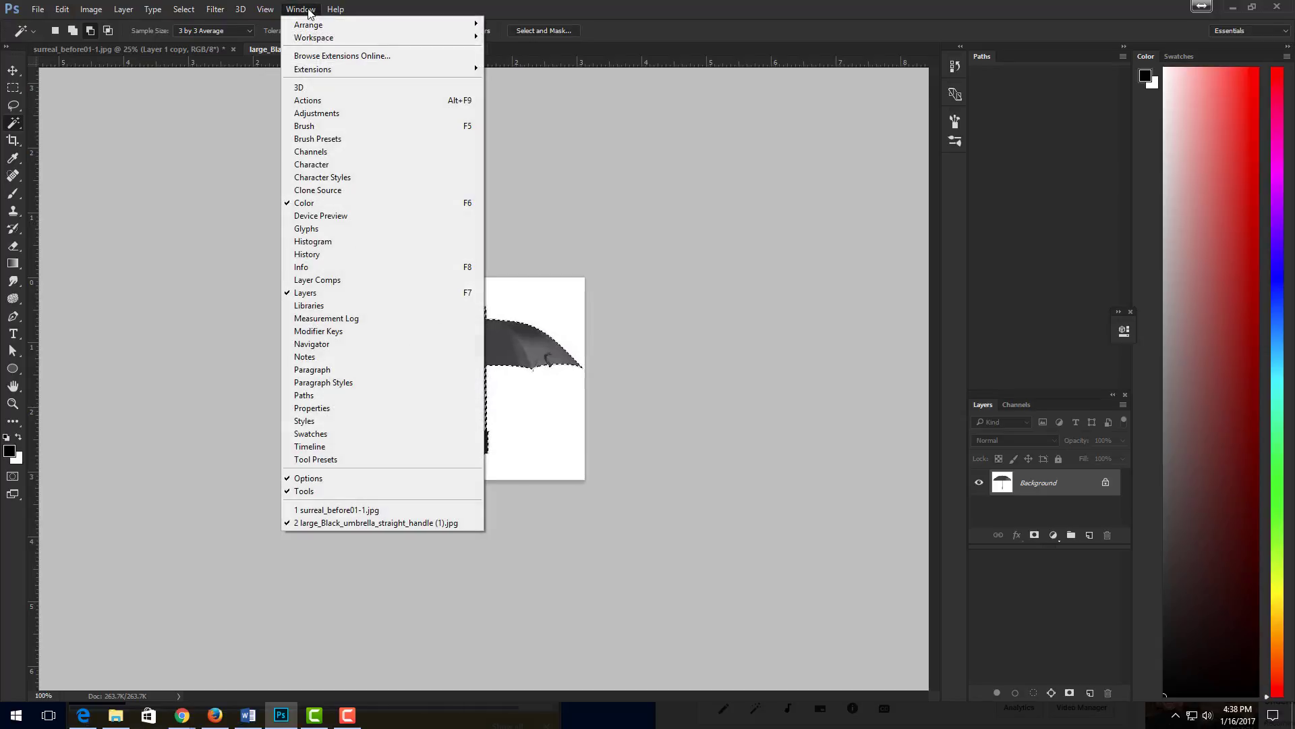
mouse_move(324, 25)
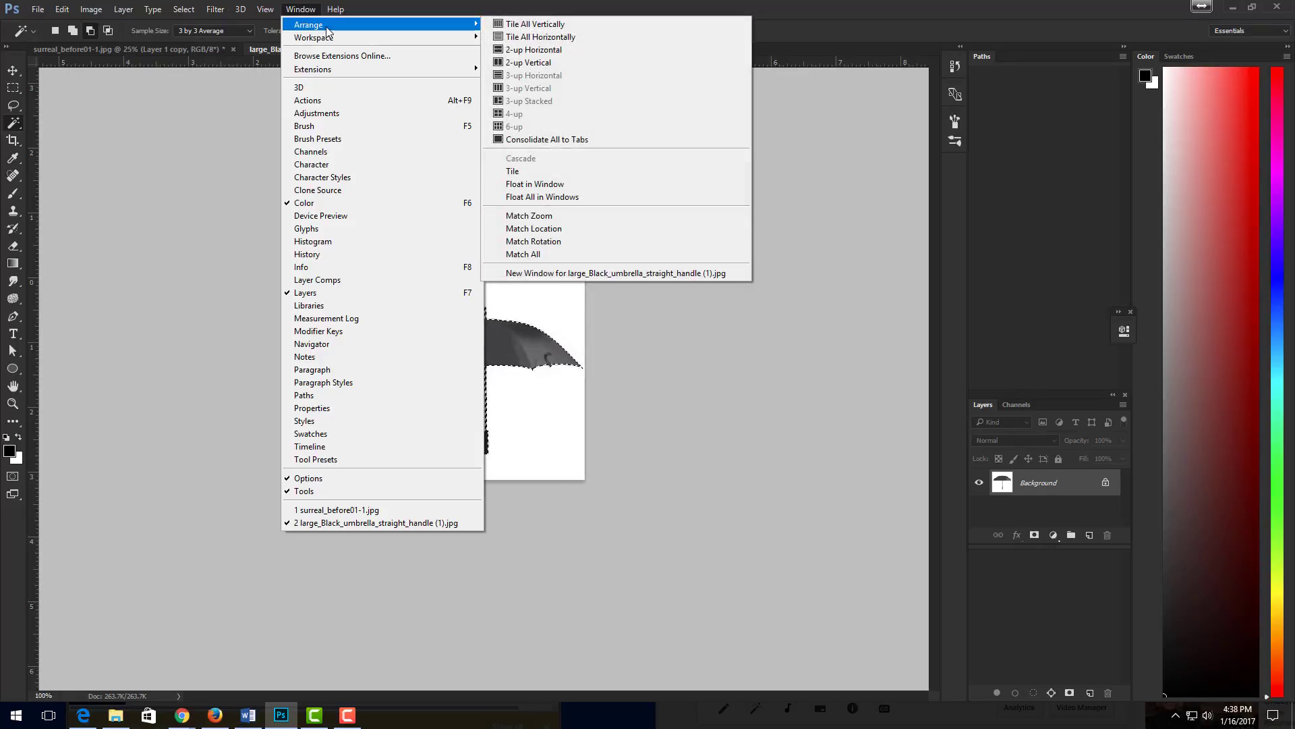
left_click(561, 25)
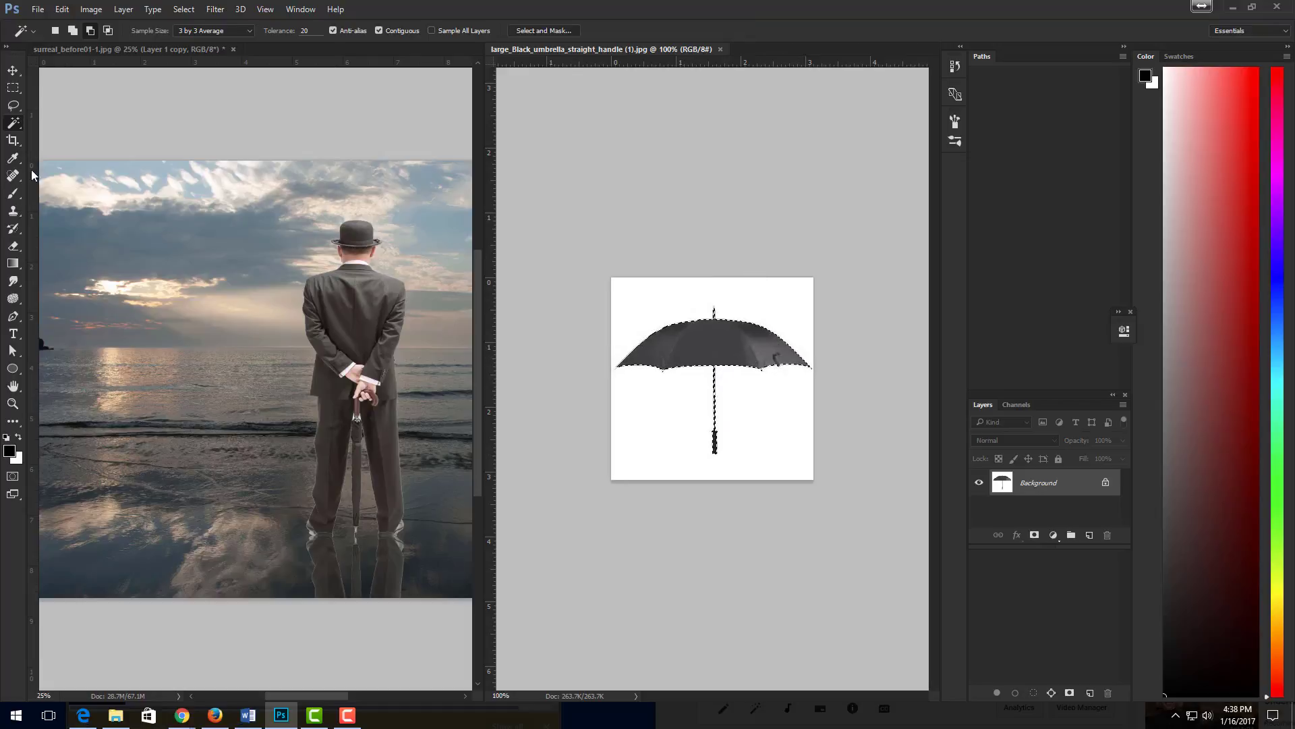
- Copy the selected umbrella into the seascape with the Move tool and close the umbrella image
key("v")
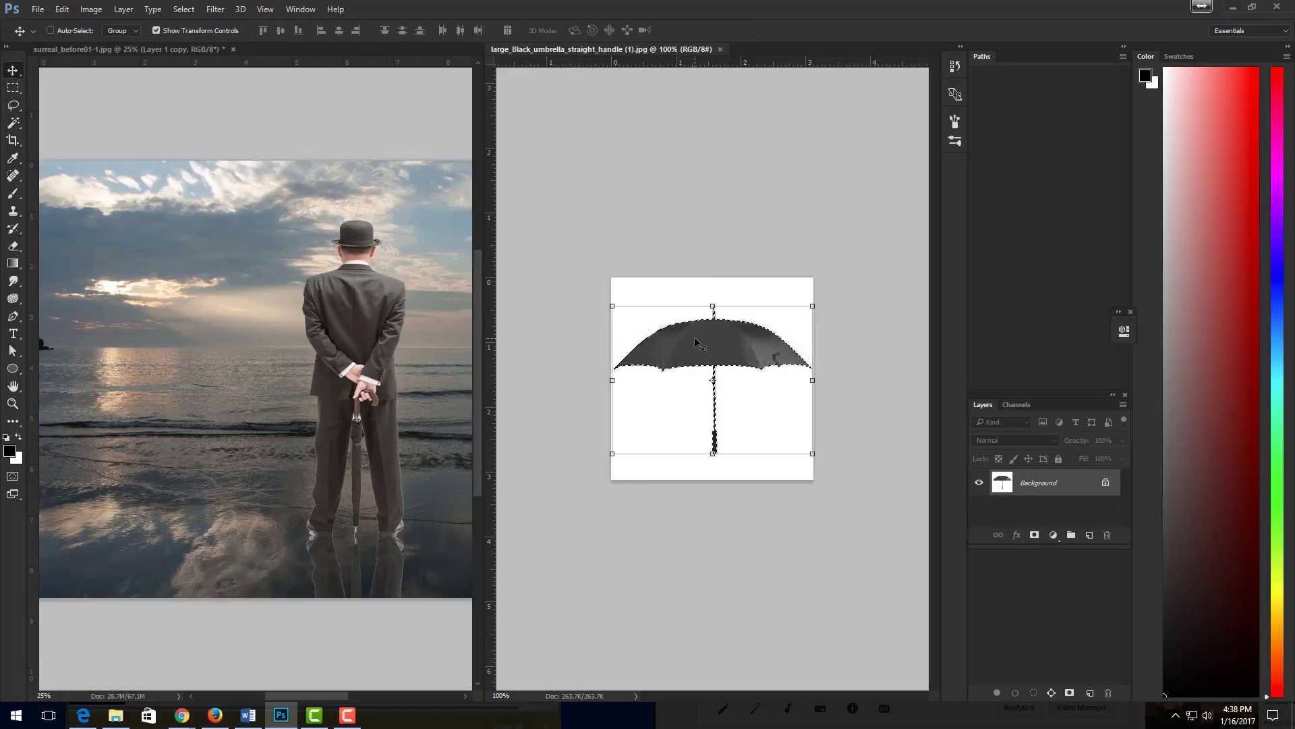
left_click_drag(693, 335, 213, 351)
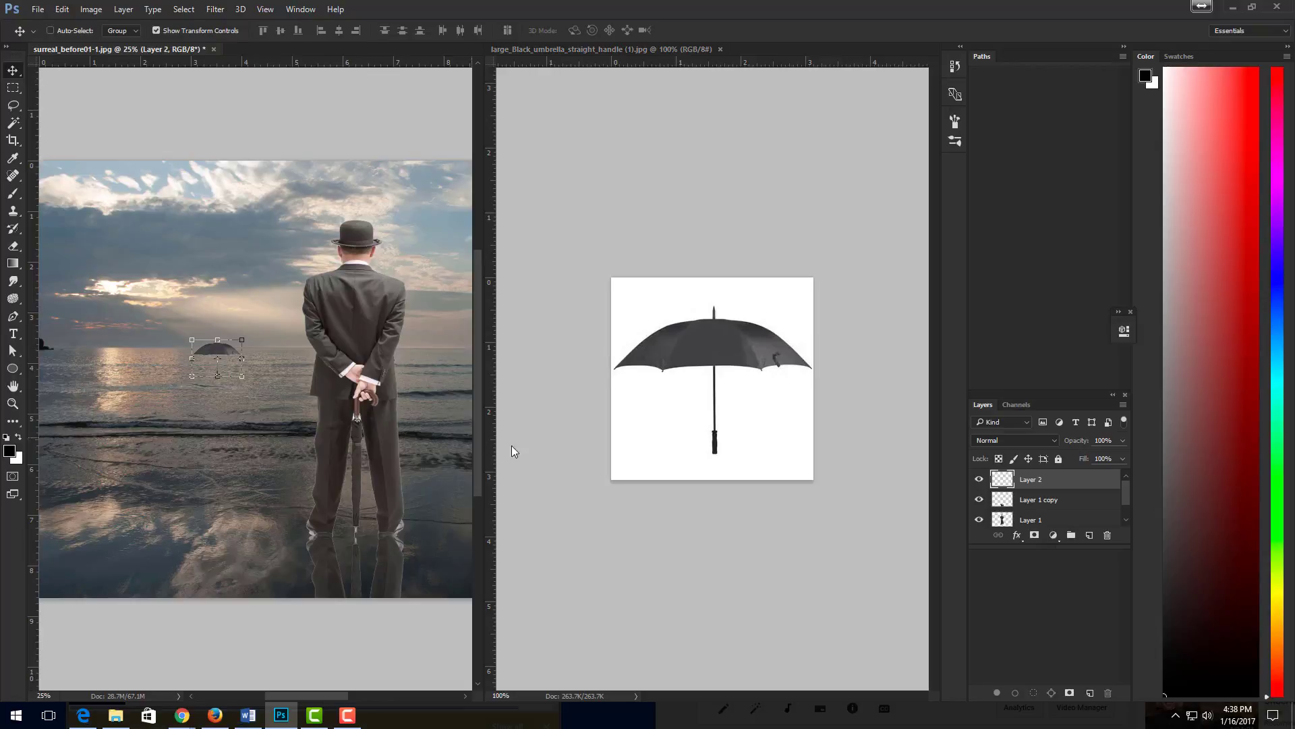
left_click(729, 213)
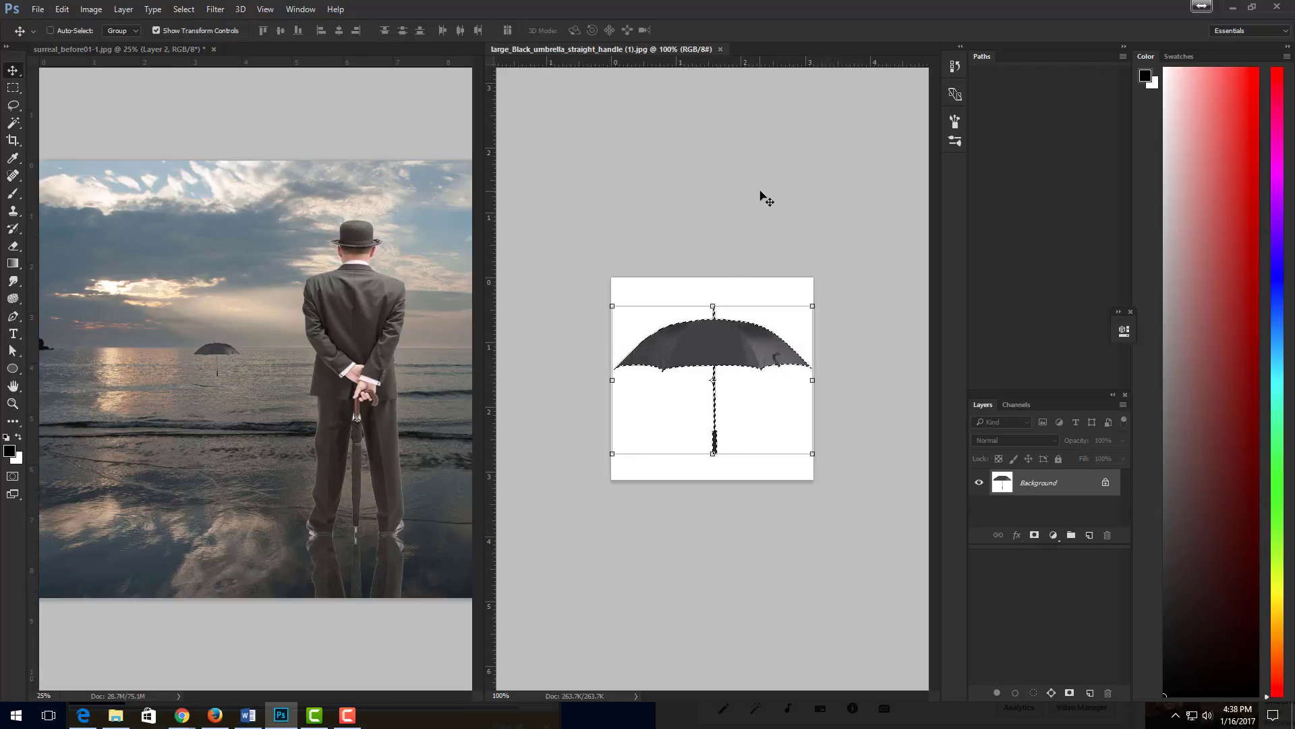
left_click(721, 50)
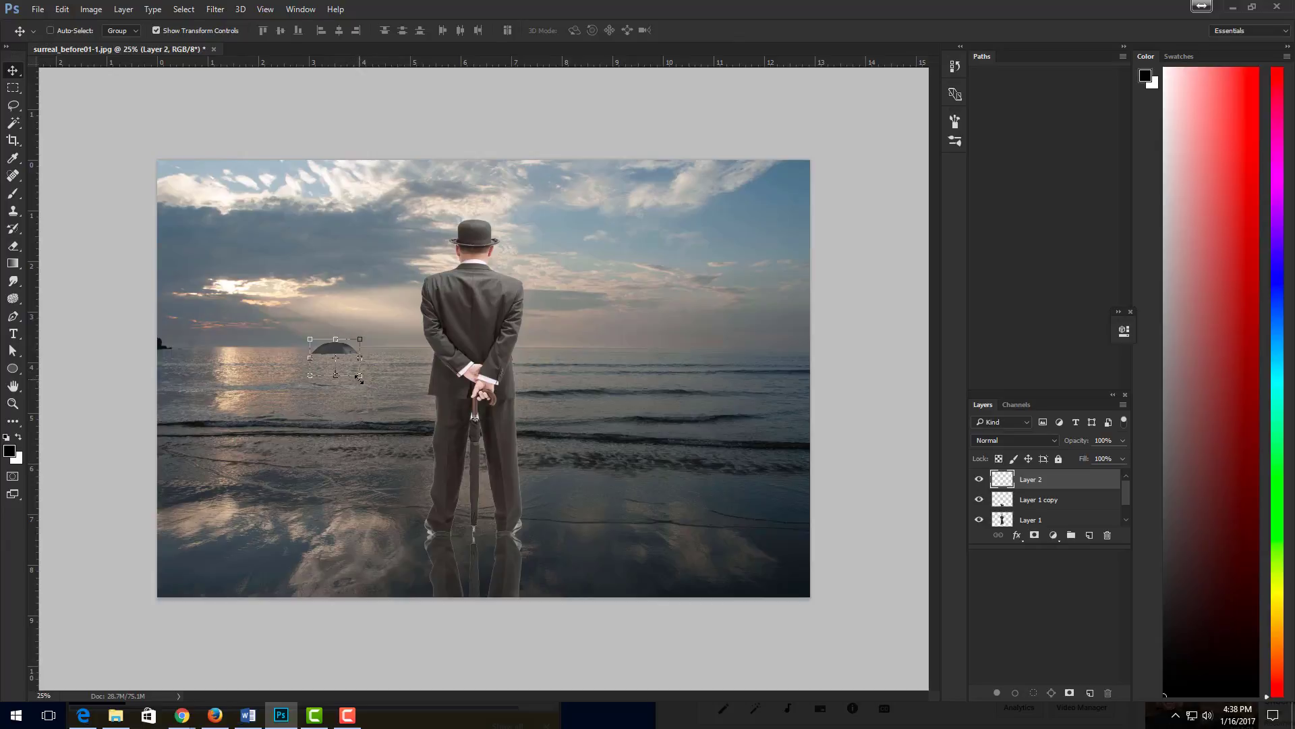
- Enlarge the umbrella to about 375% width and 618% height, place it right of the man, and apply the transformation
left_click_drag(360, 375, 408, 443)
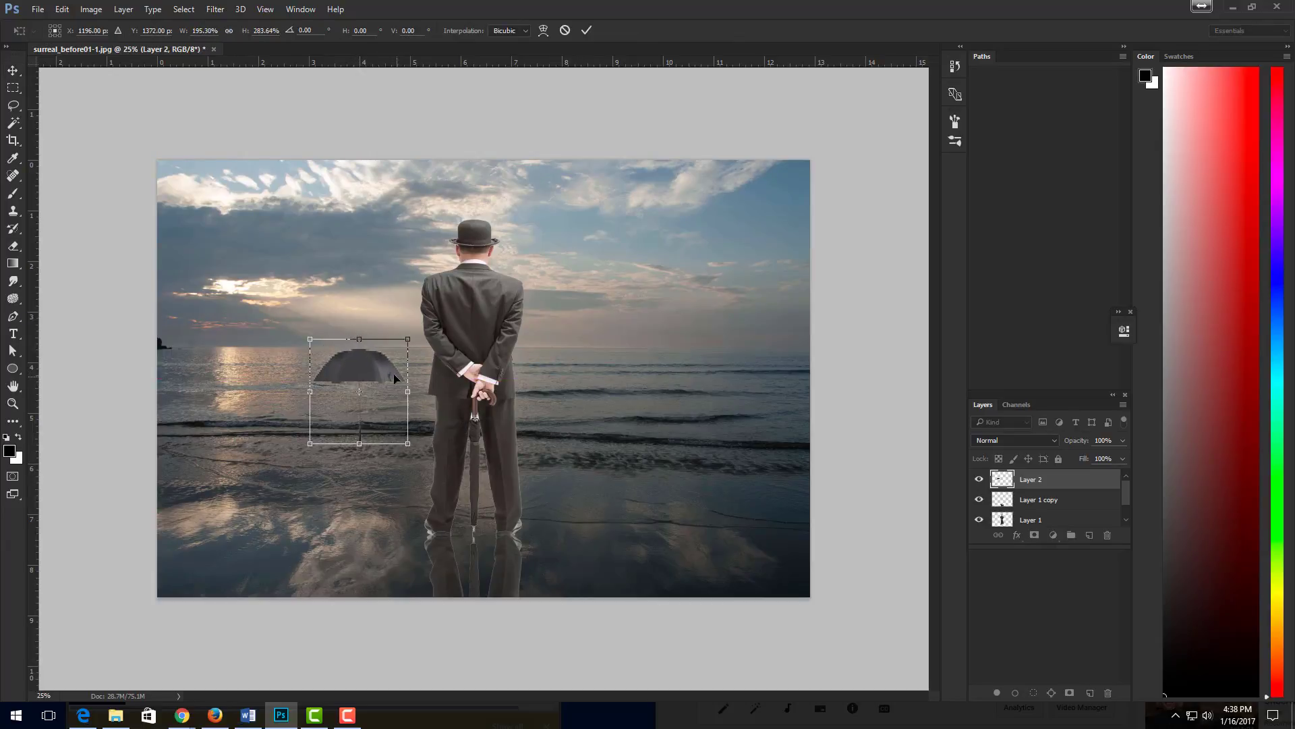
left_click_drag(378, 367, 629, 330)
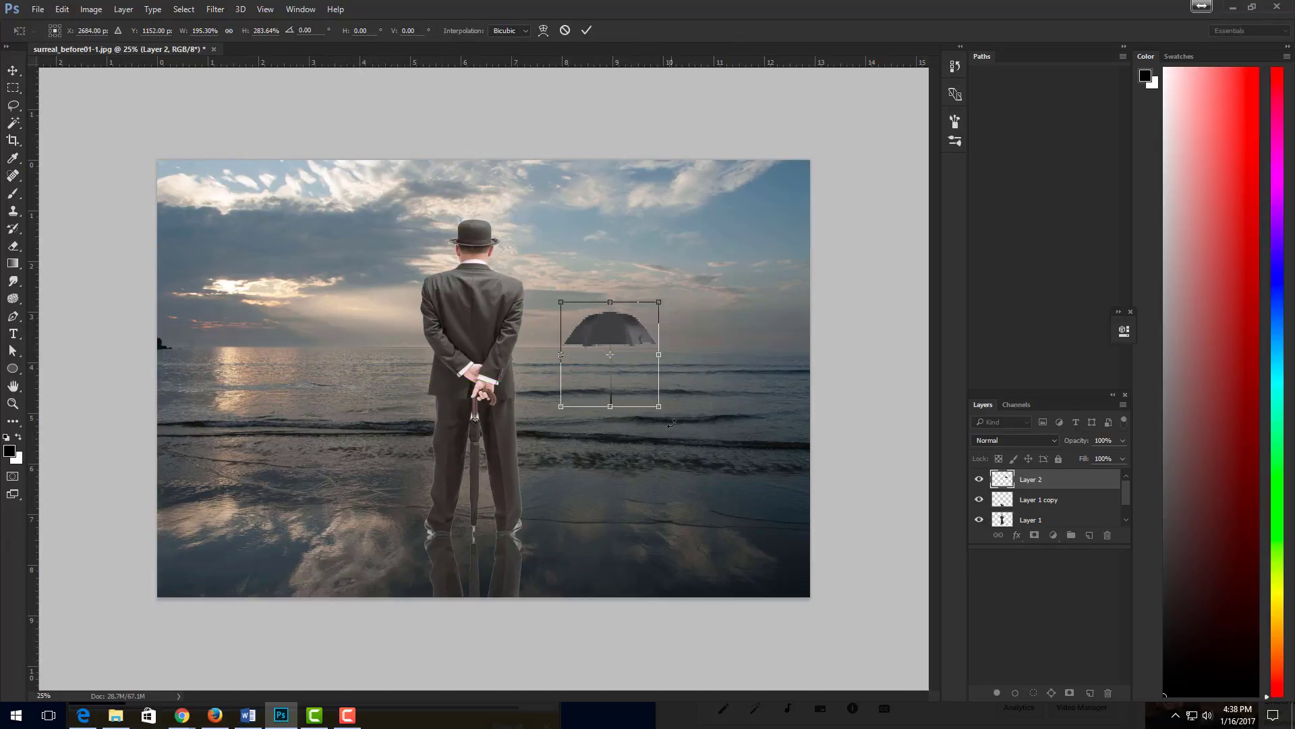
left_click_drag(659, 407, 750, 532)
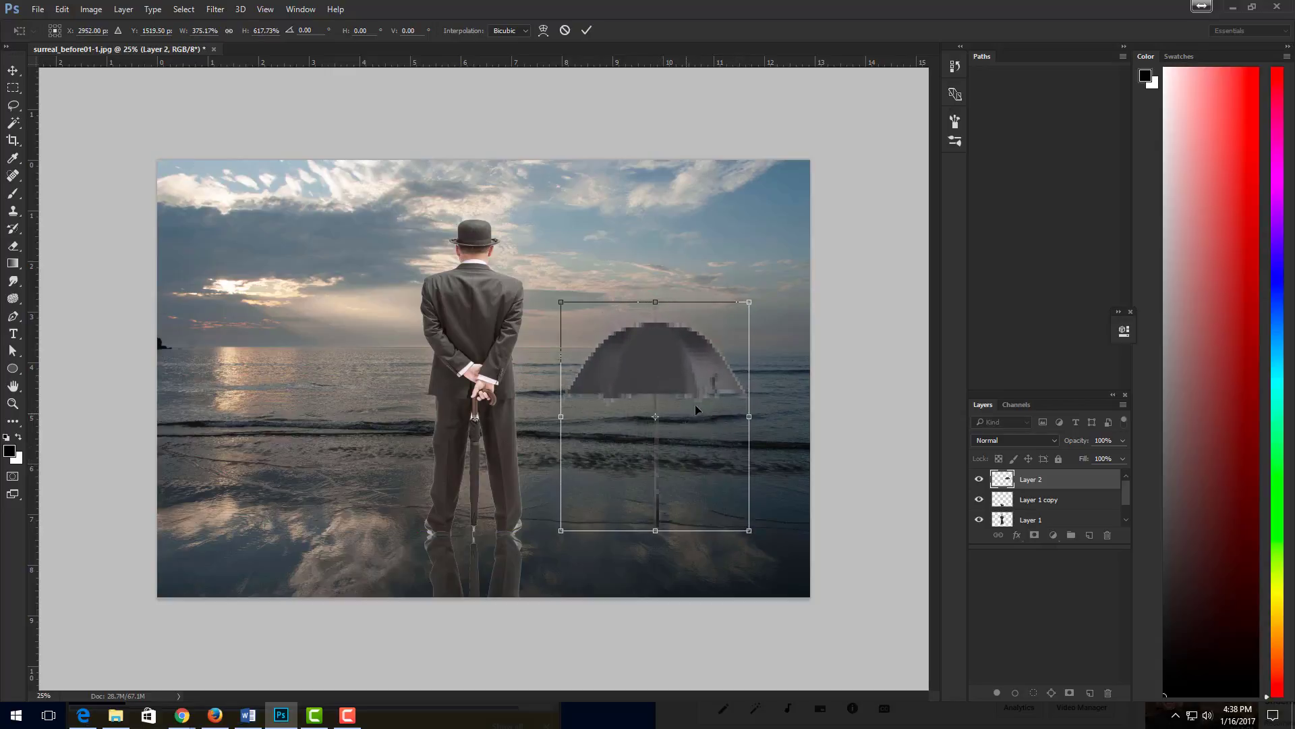
left_click_drag(662, 352, 655, 309)
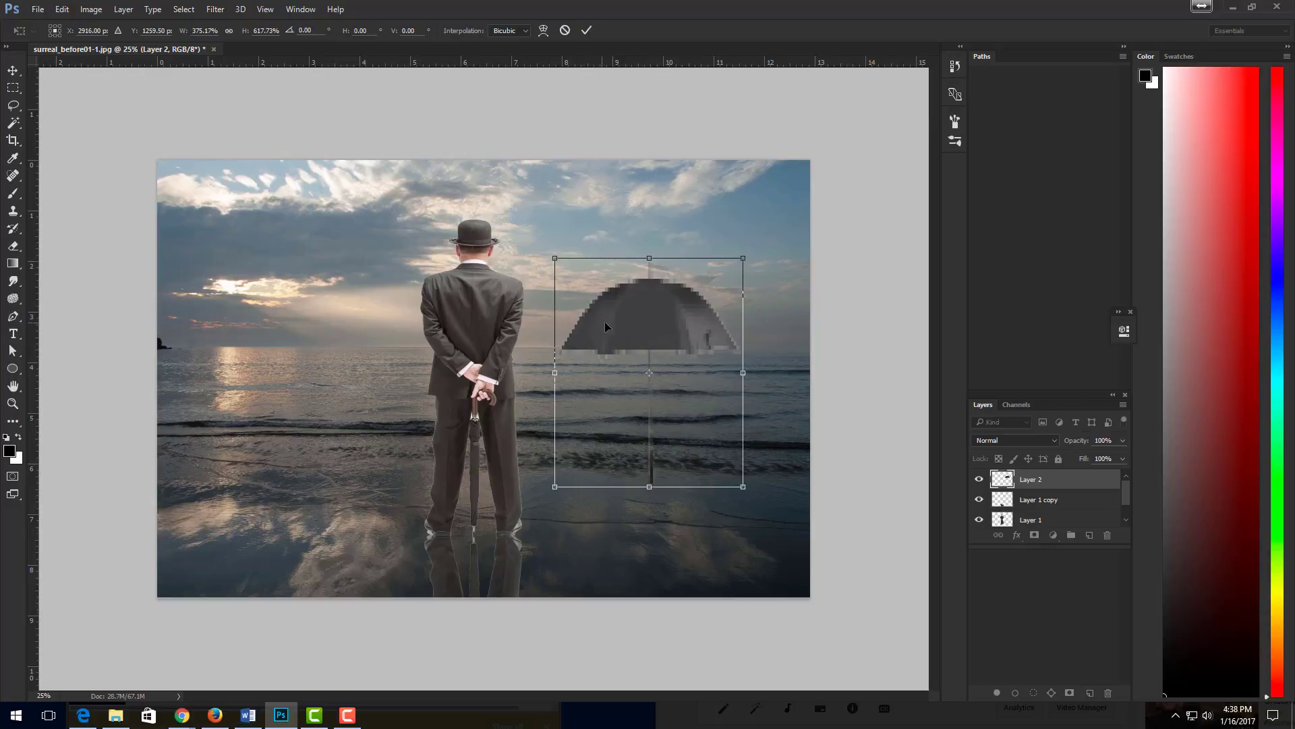
left_click_drag(615, 316, 618, 307)
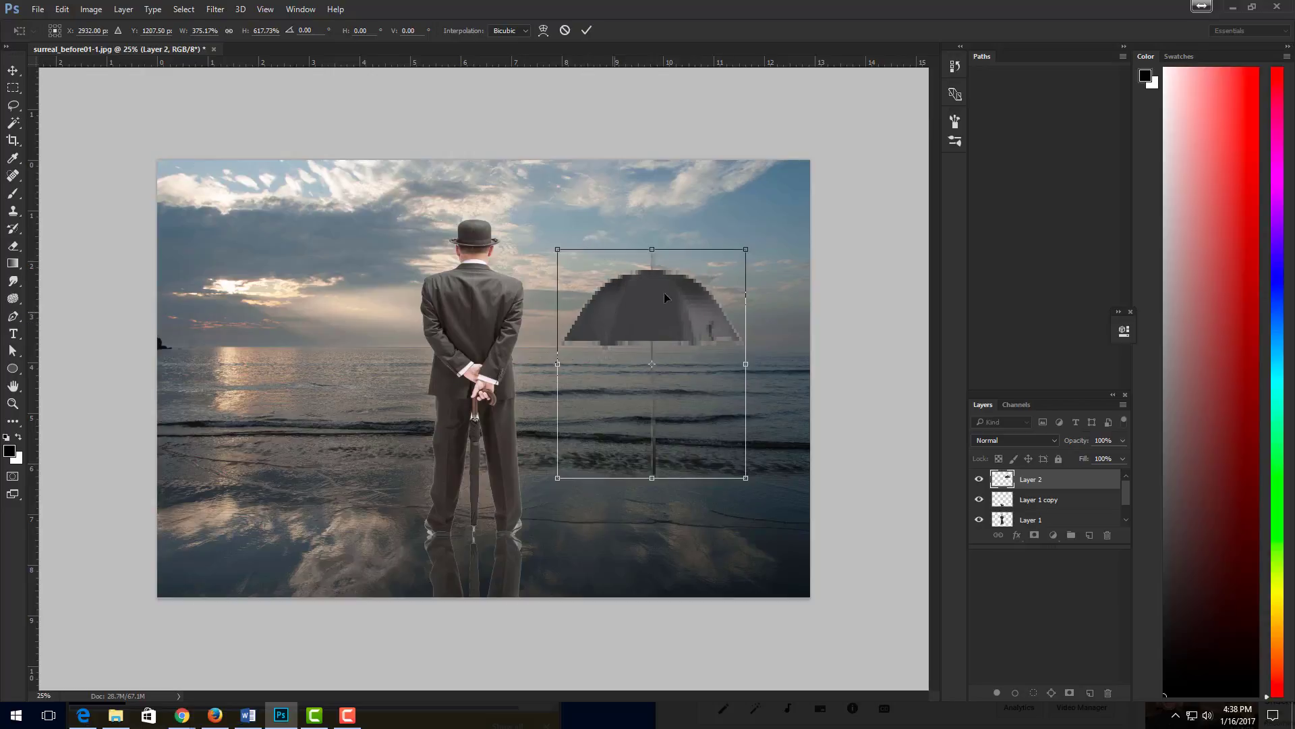
left_click(14, 130)
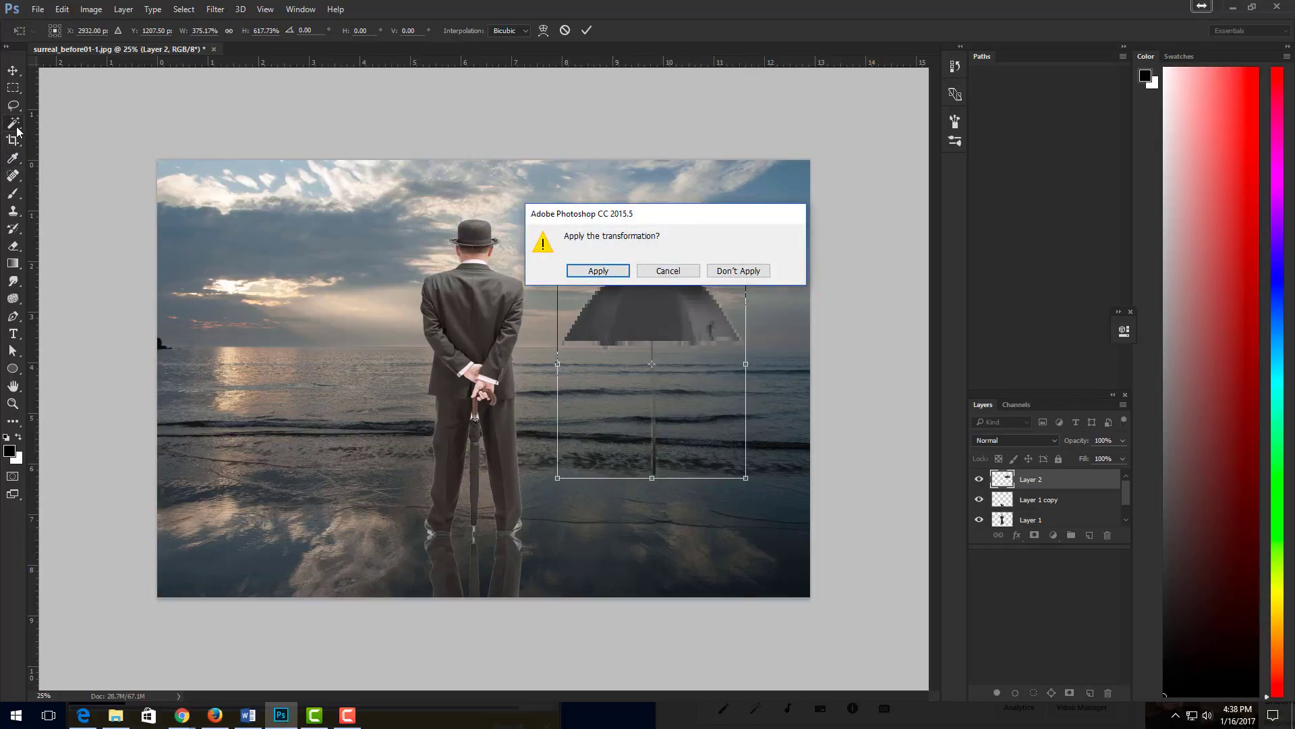
left_click(609, 273)
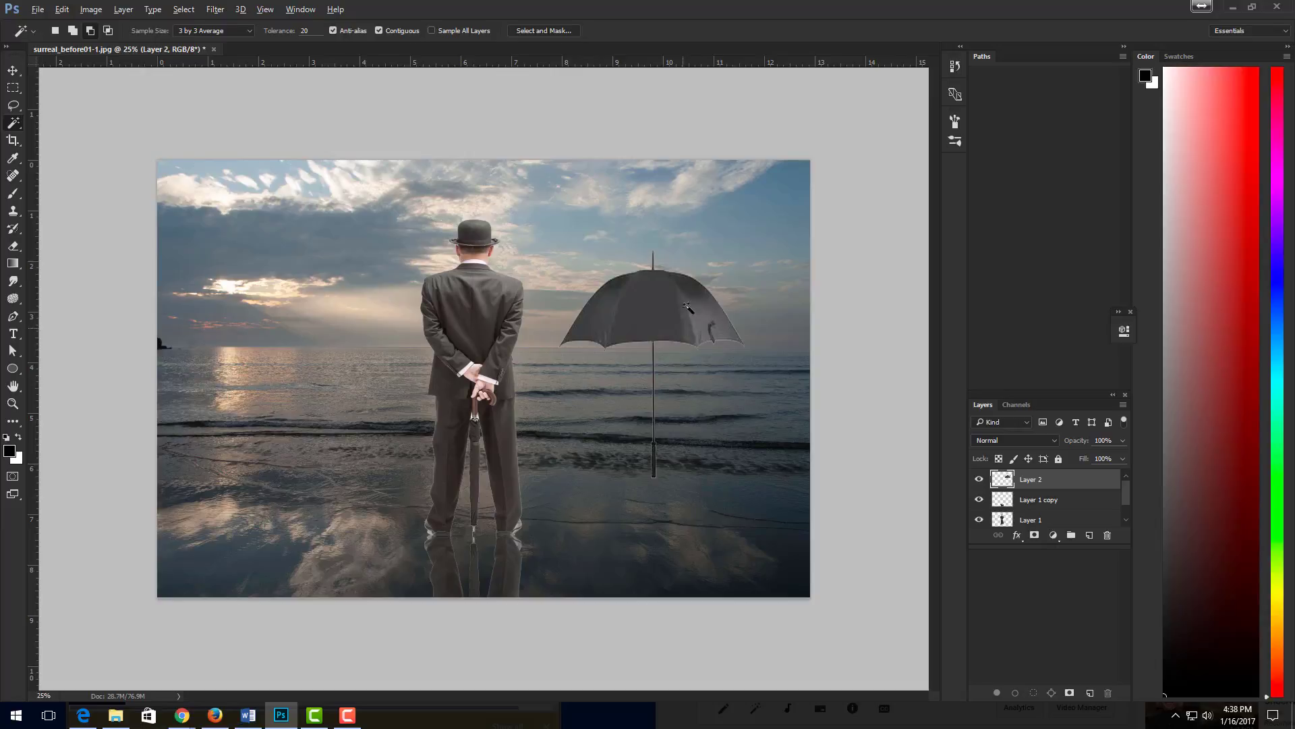
- Duplicate the umbrella with the Move tool and place the copy in the sky left of the man
left_click(13, 70)
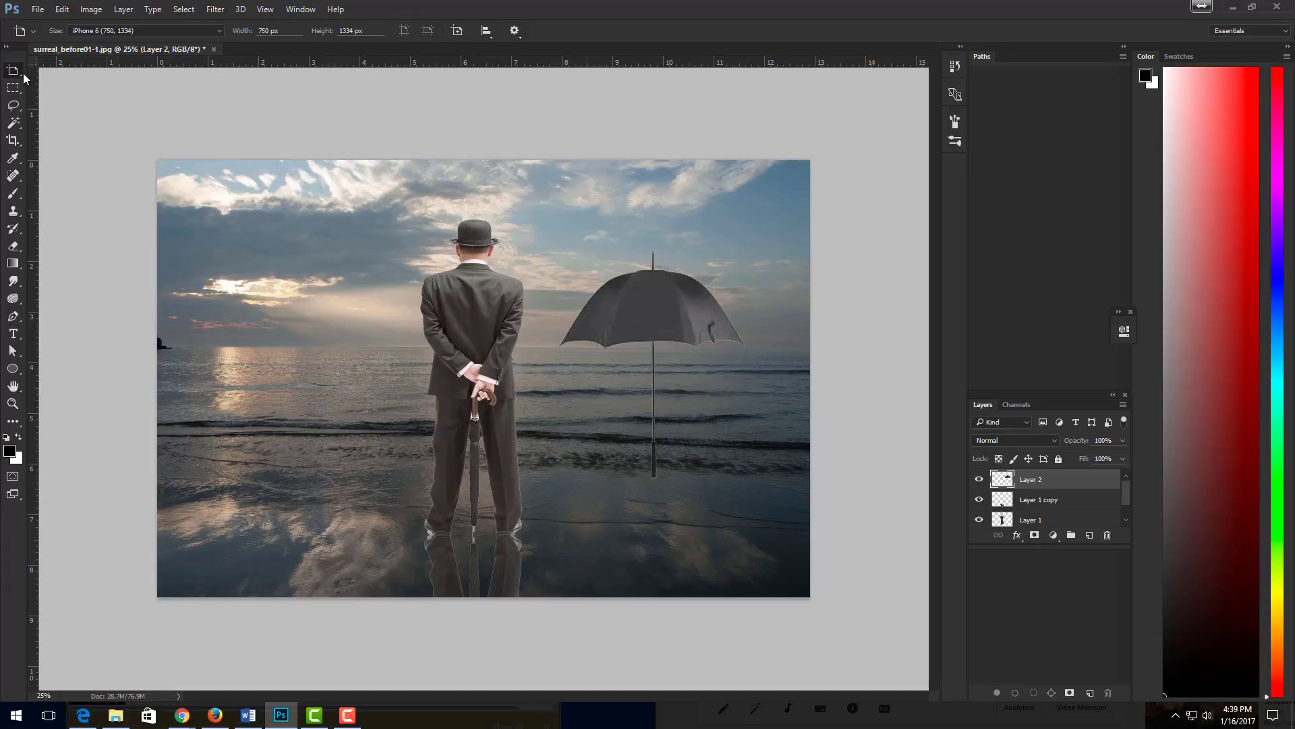
right_click(23, 74)
left_click(54, 72)
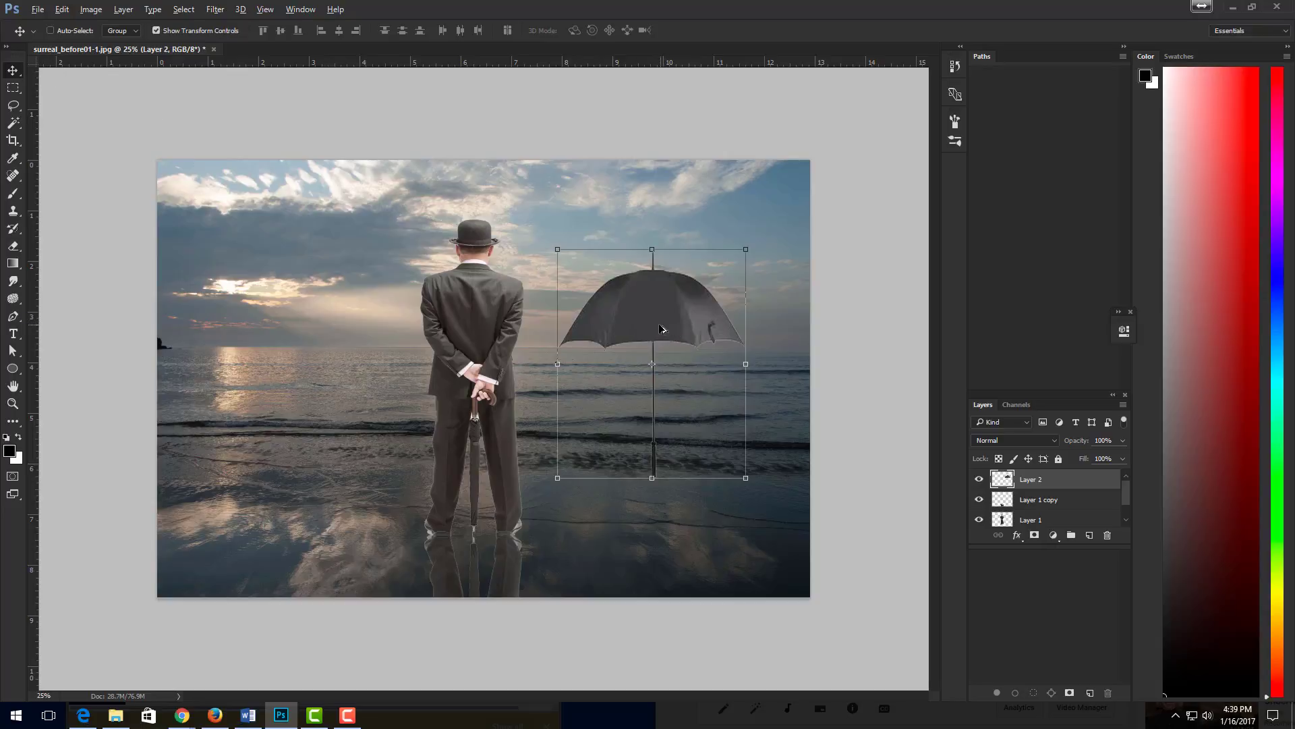
left_click_drag(662, 328, 299, 300)
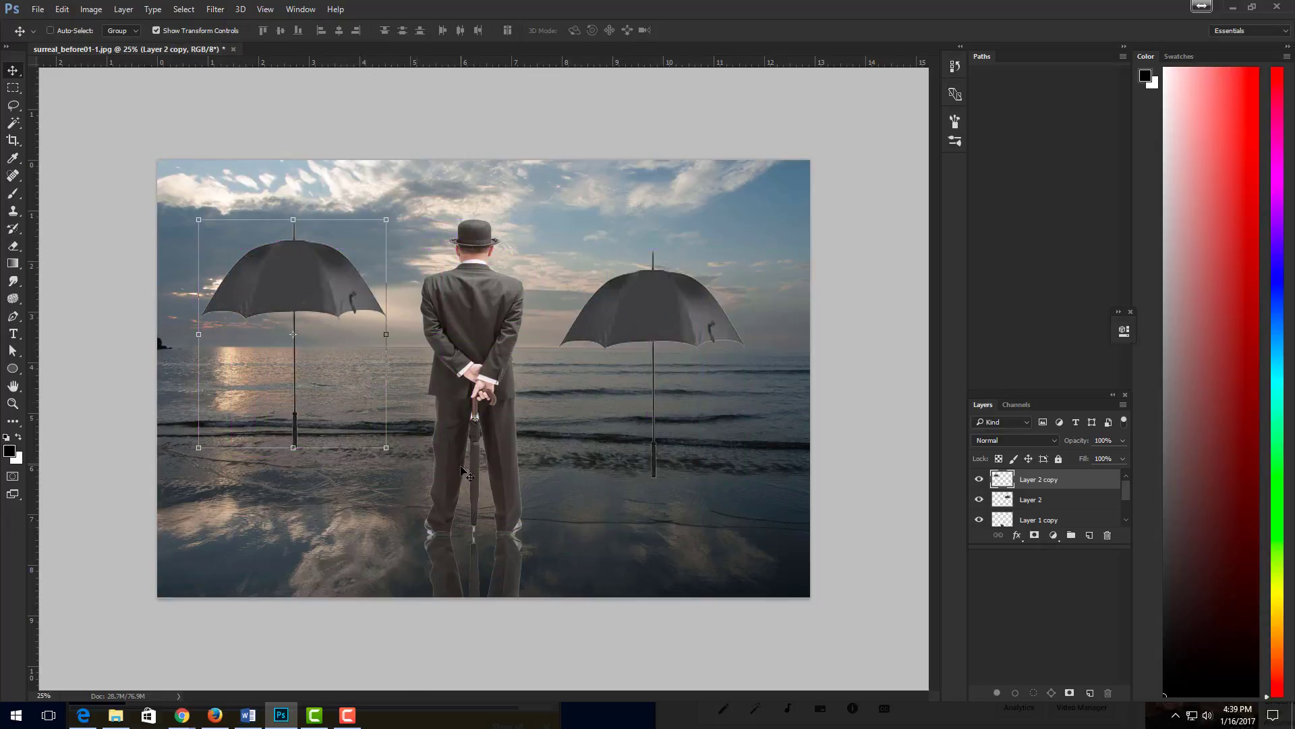
- Shrink the umbrella copy to about 55% width and 48% height, place it in the sky just right above the man's hat, and apply the transformation
left_click_drag(388, 447, 324, 344)
left_click_drag(296, 262, 593, 208)
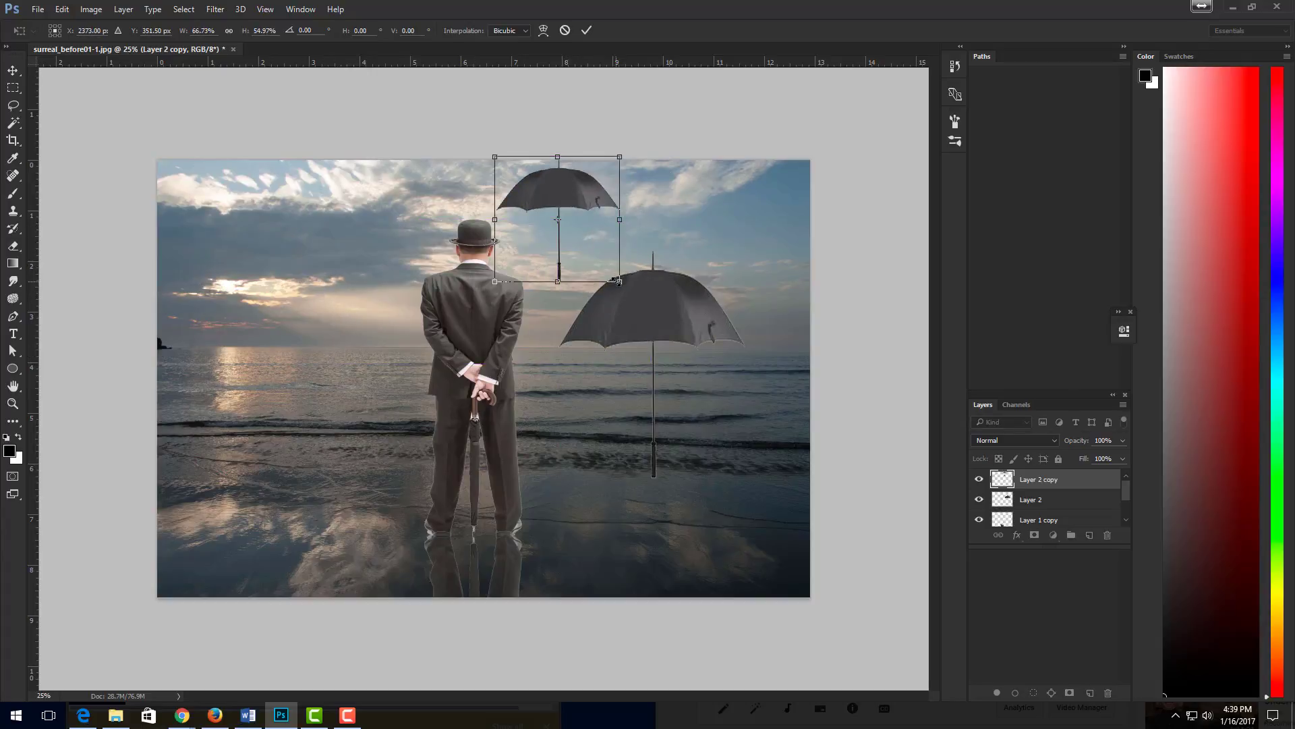
left_click_drag(619, 281, 596, 267)
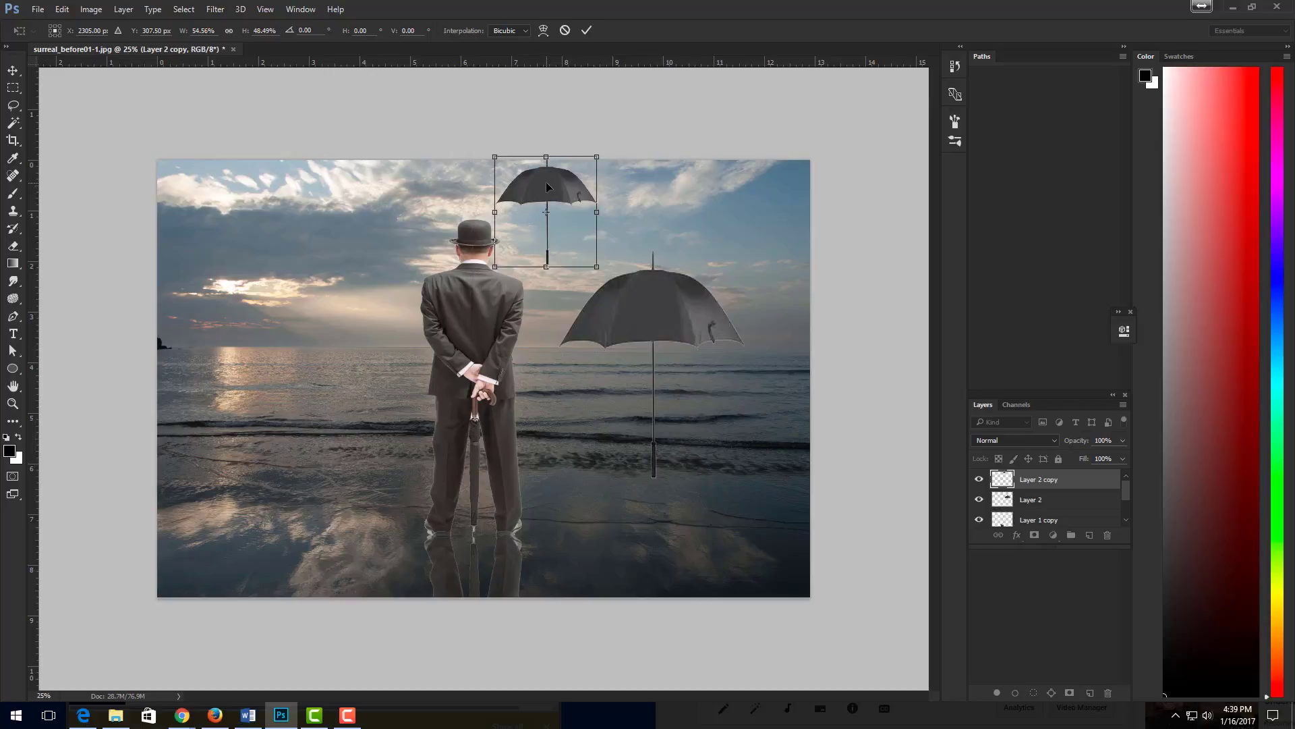
left_click_drag(547, 187, 558, 194)
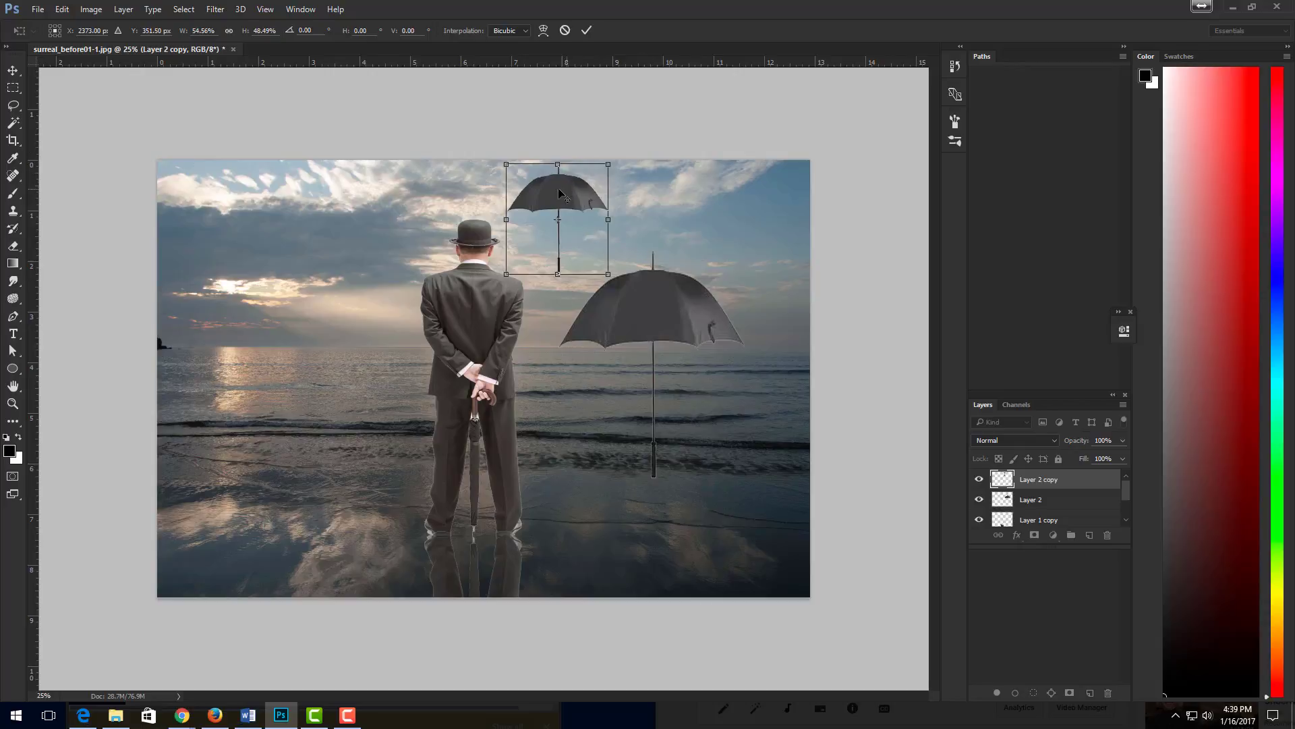
left_click_drag(557, 220, 529, 200)
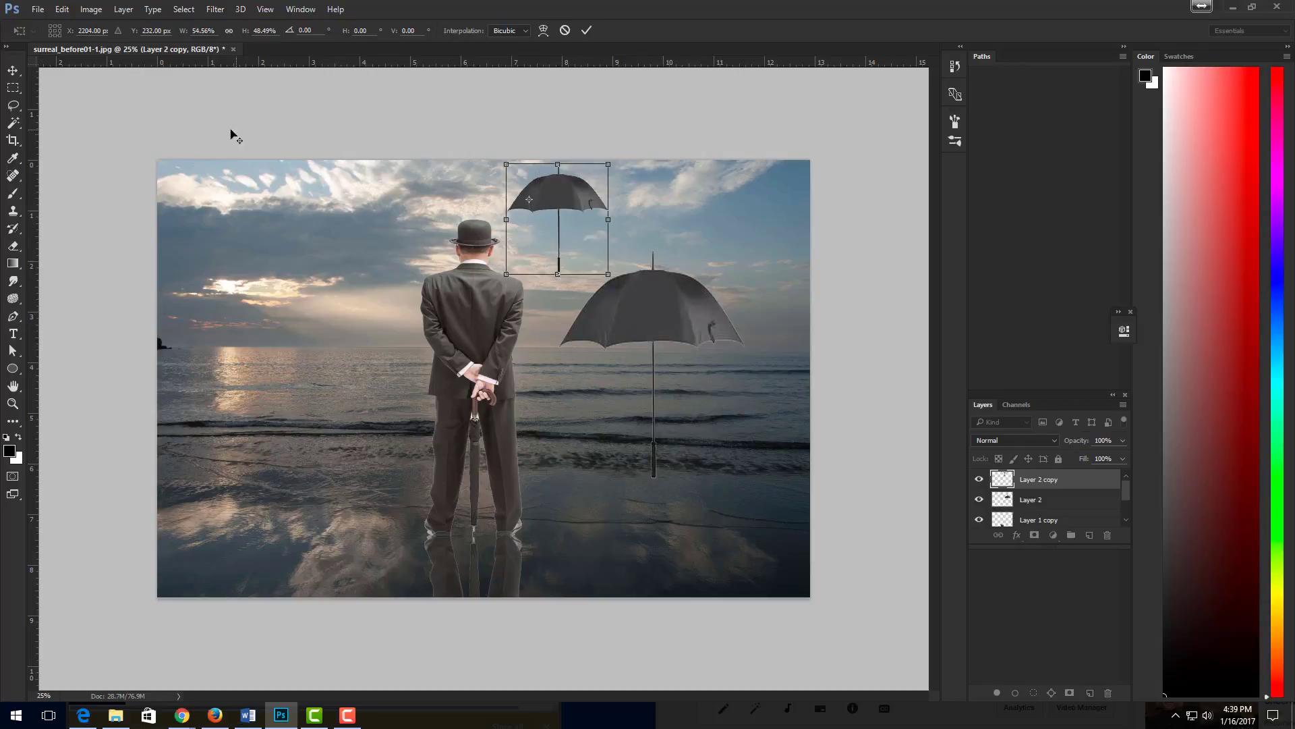
left_click(13, 71)
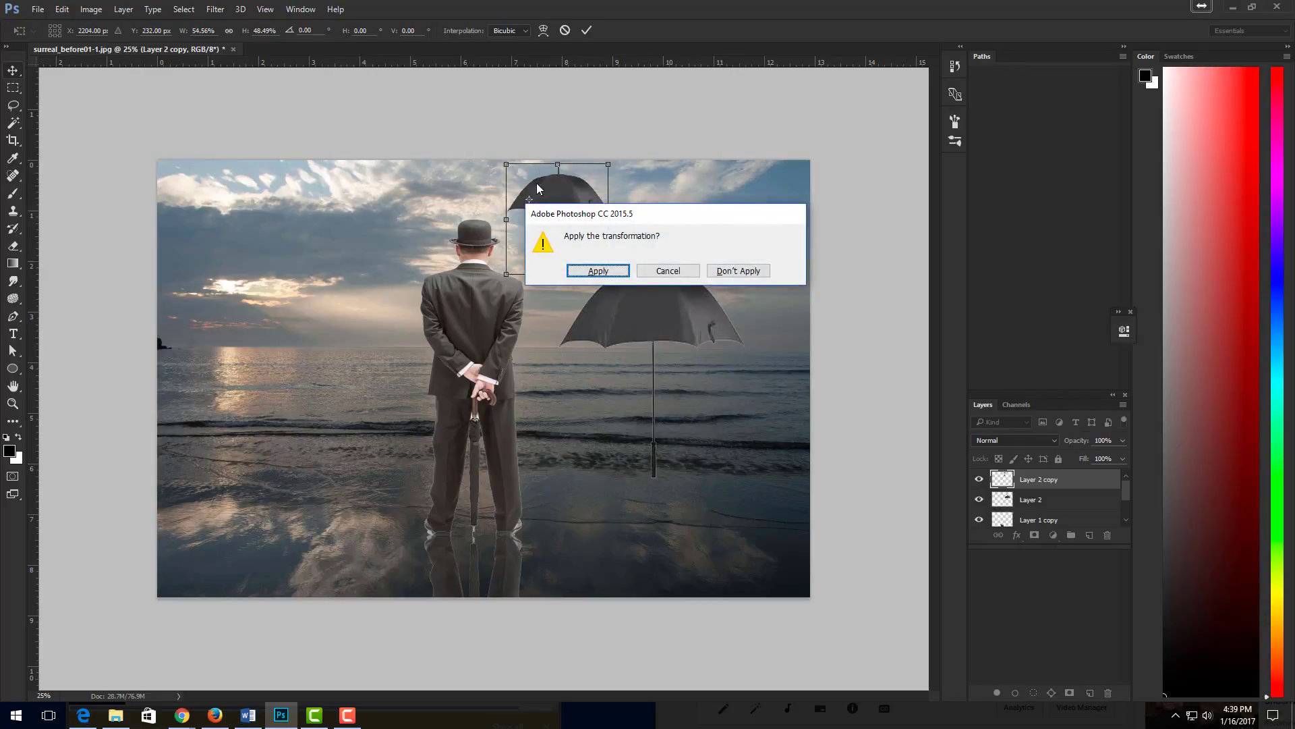
left_click(598, 270)
- Duplicate the small umbrella, shrink the copy to about 58% width and 62% height, place it high in the sky left of the man, and apply
left_click_drag(584, 224, 328, 310)
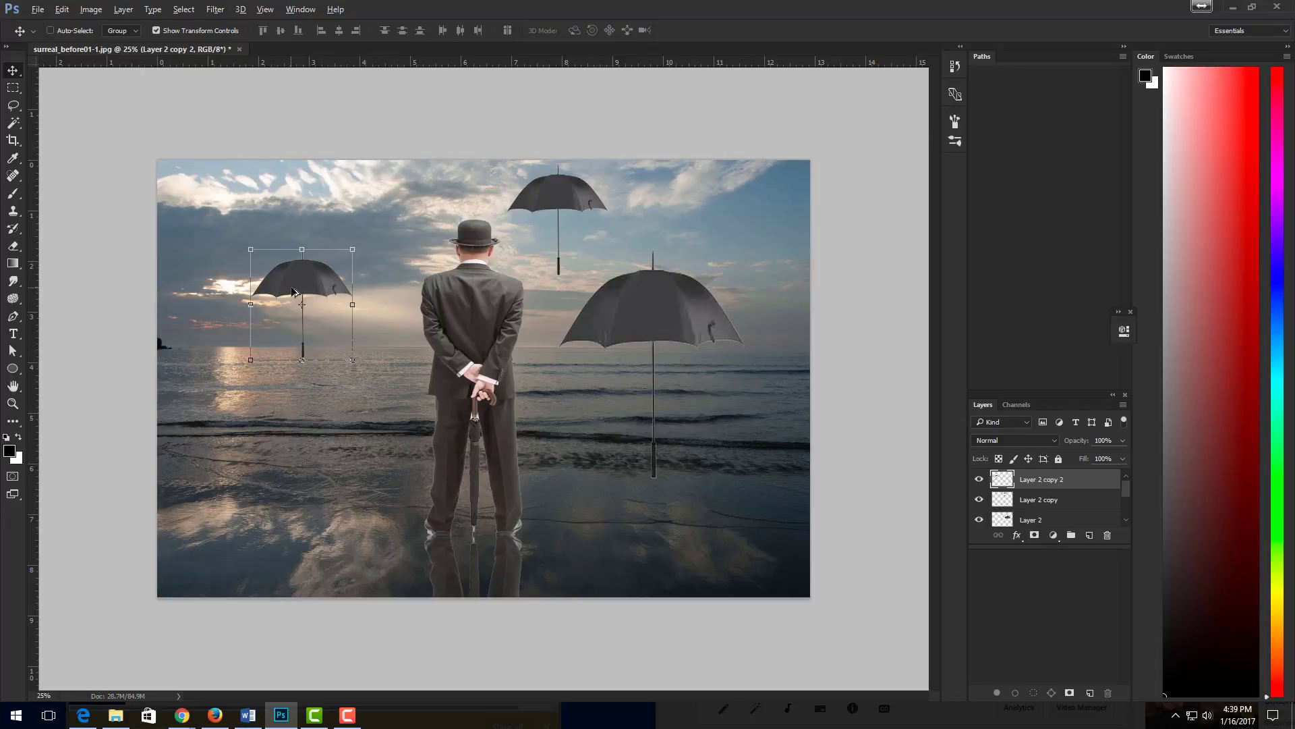
left_click(353, 360)
left_click_drag(352, 360, 330, 340)
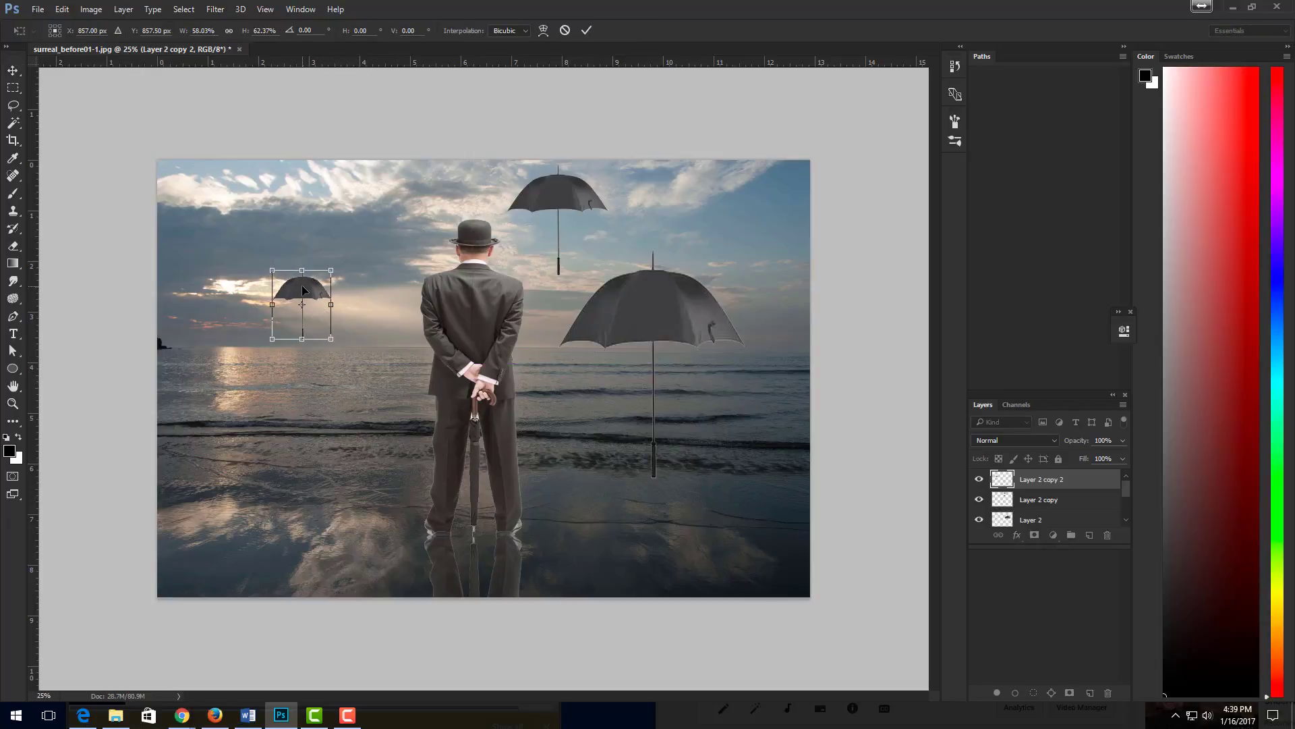
left_click_drag(302, 290, 362, 182)
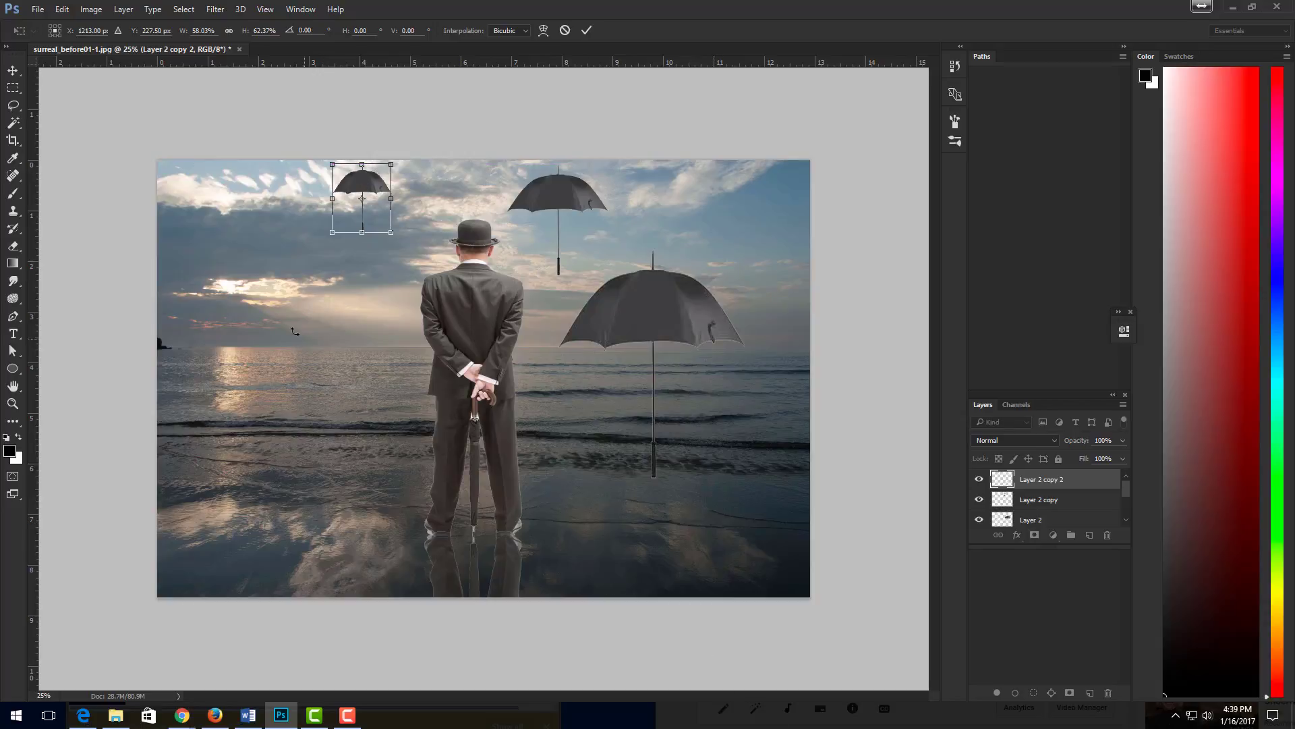
left_click(17, 127)
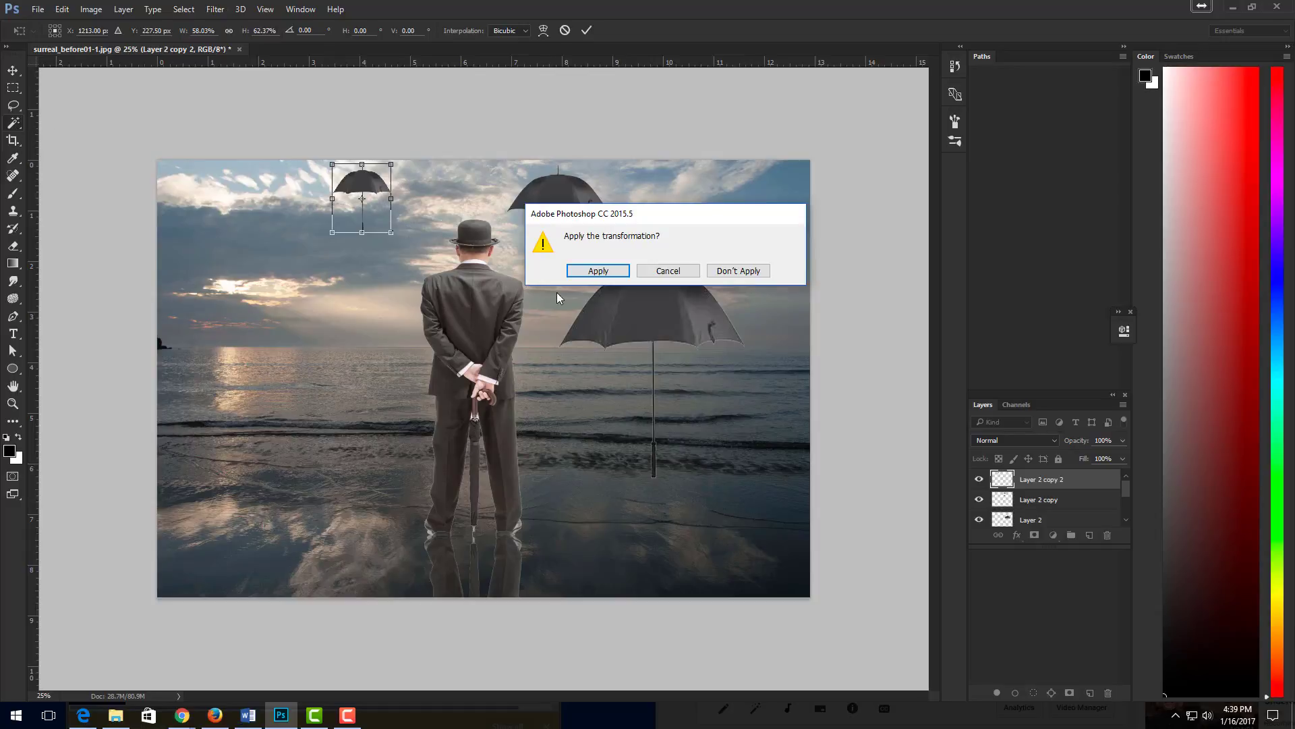
left_click(614, 273)
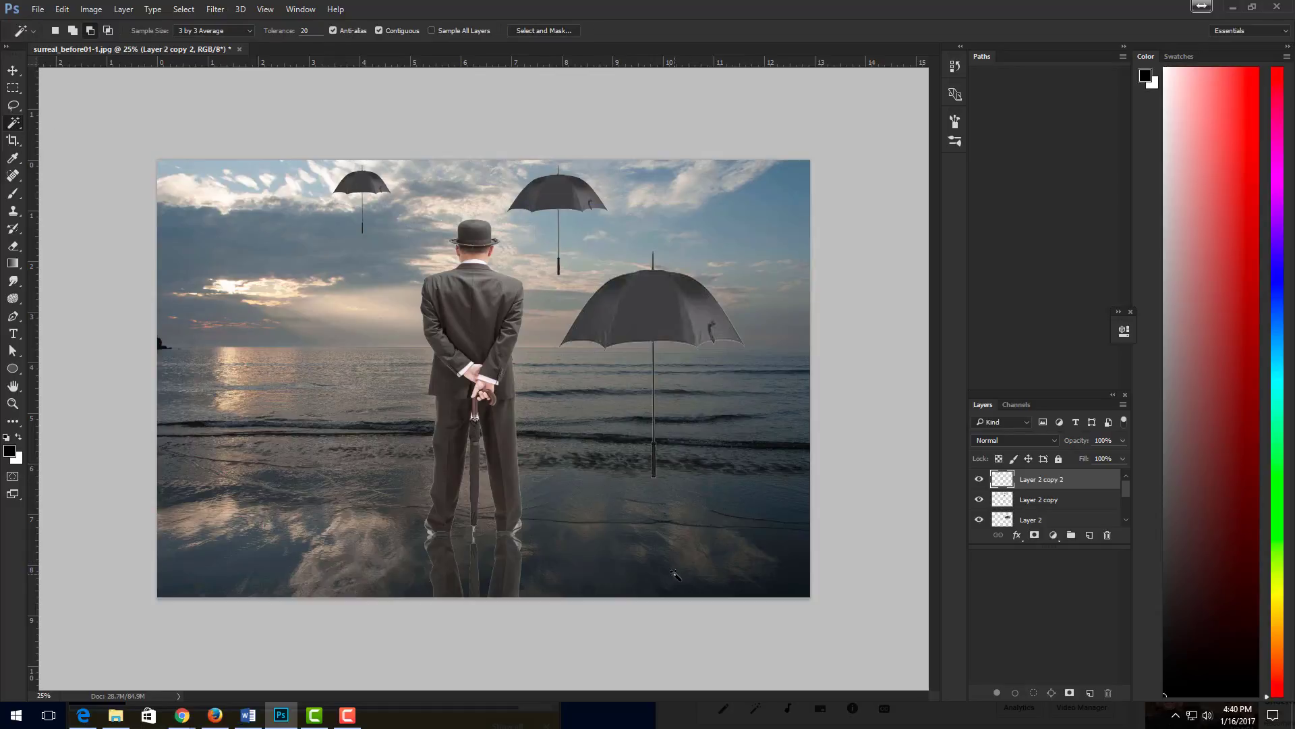